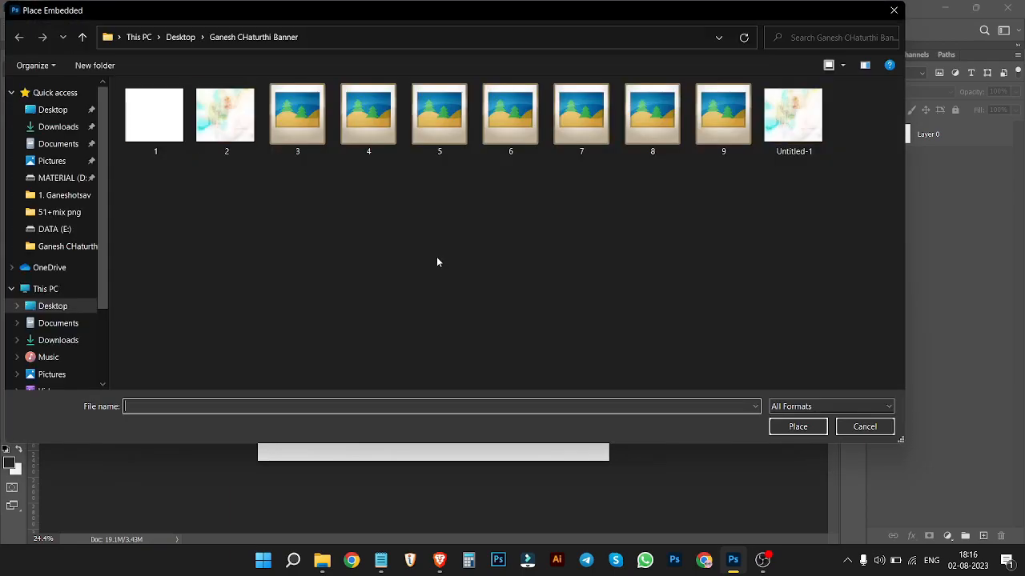
# Step: Place image 2 as the full-canvas background and the Ganesha image 5 above it as embedded layers
pyautogui.doubleClick(226, 126)
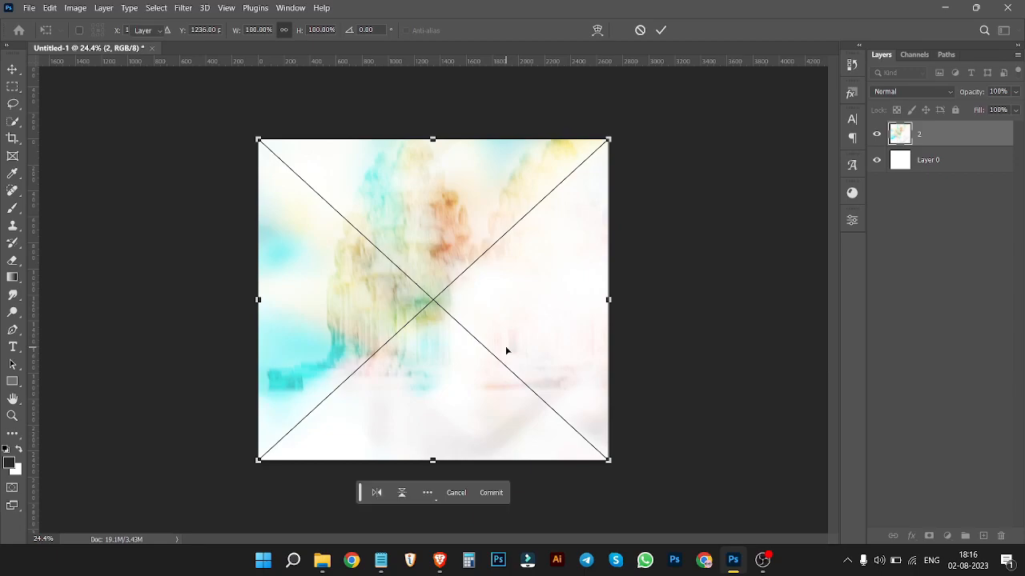
pyautogui.press('Return')
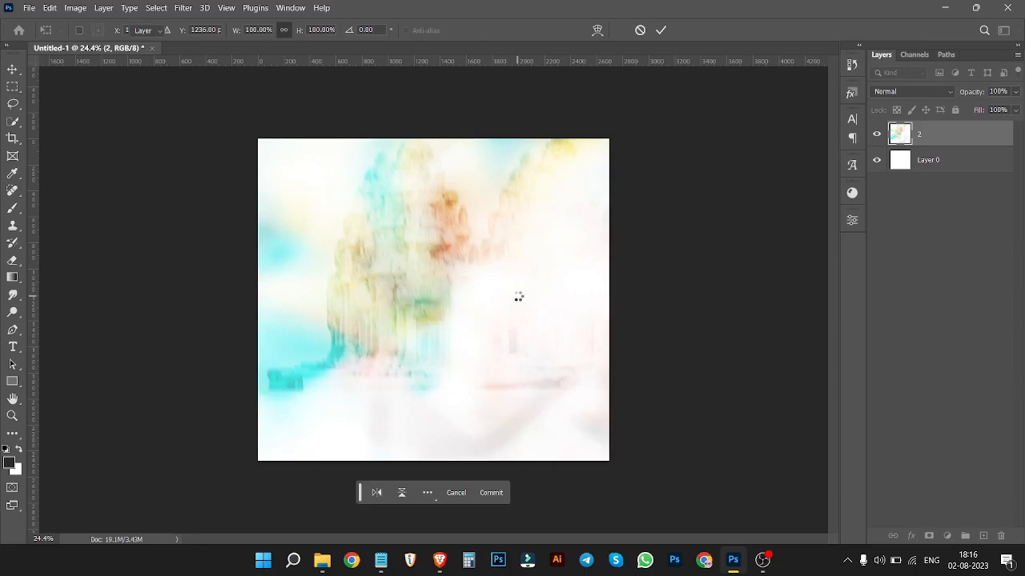
pyautogui.click(32, 8)
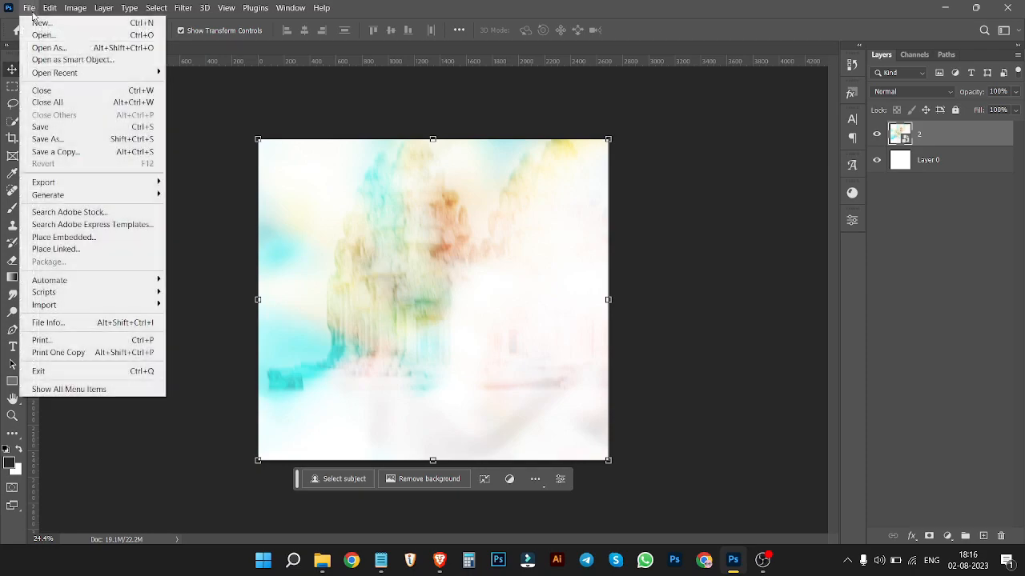
pyautogui.click(88, 238)
pyautogui.click(288, 123)
pyautogui.doubleClick(226, 120)
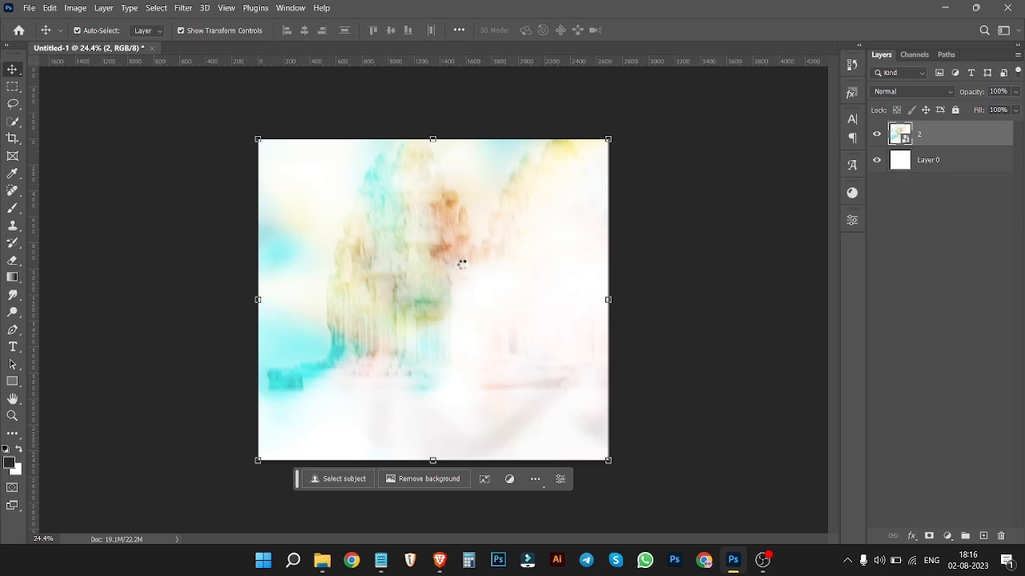
pyautogui.press('Return')
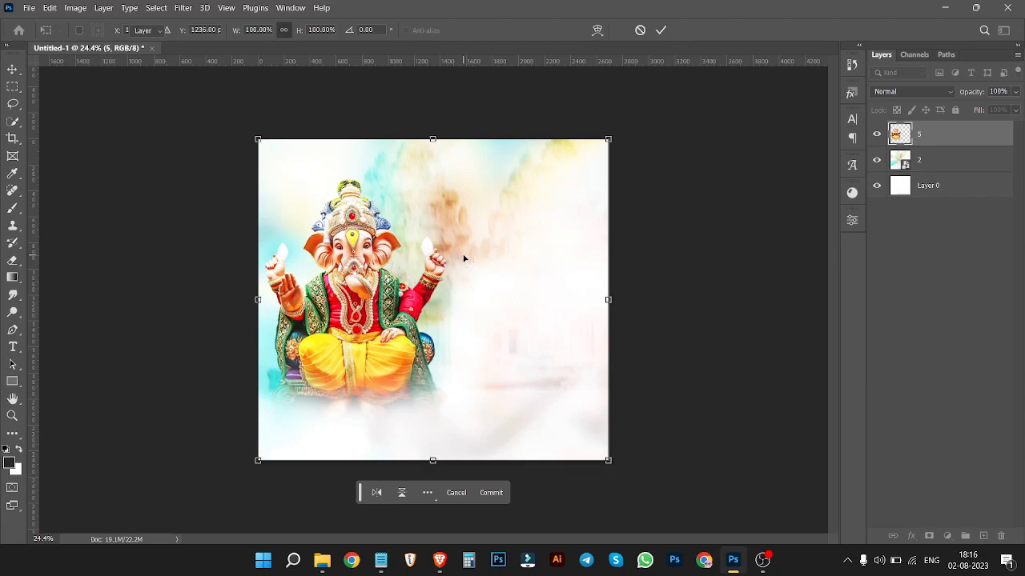
pyautogui.press('Return')
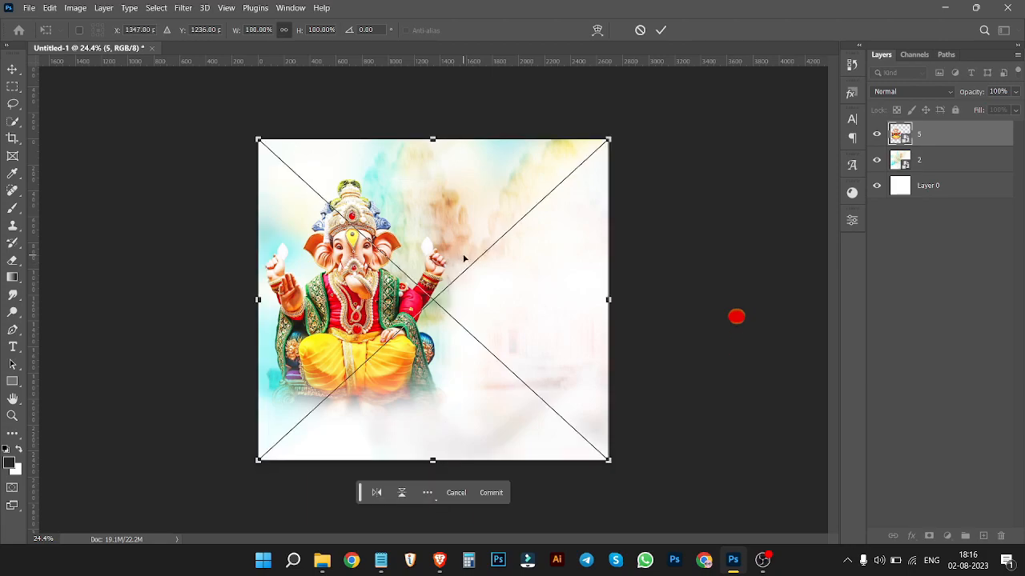
pyautogui.click(640, 210)
# Step: Try Color Lookup 3DLUT presets on the Ganesha layer, such as Candlelight.CUBE, FoggyNight.3DL and Fuji F125 Kodak 2393
pyautogui.click(356, 260)
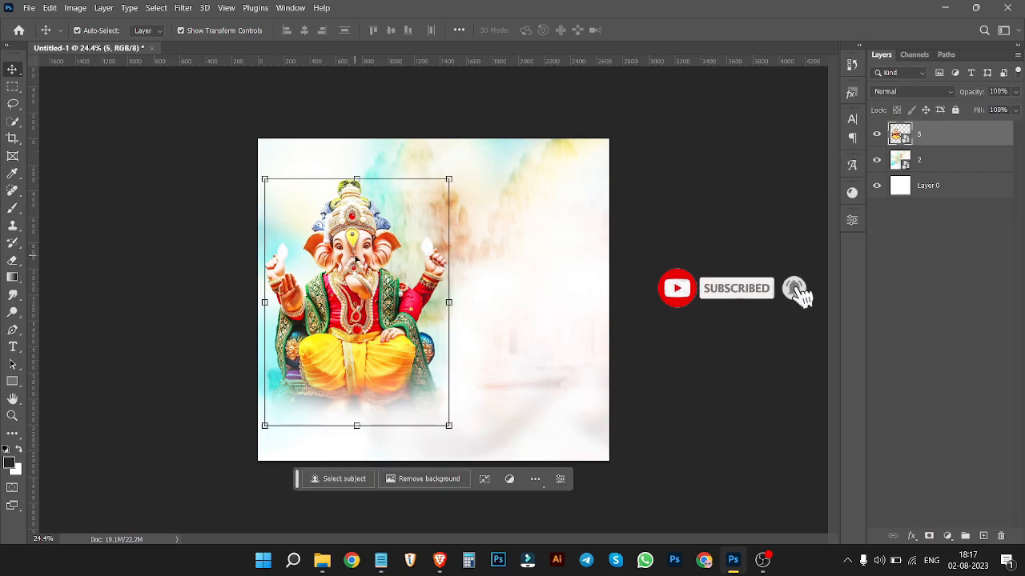
pyautogui.click(75, 7)
pyautogui.moveTo(180, 46)
pyautogui.click(256, 170)
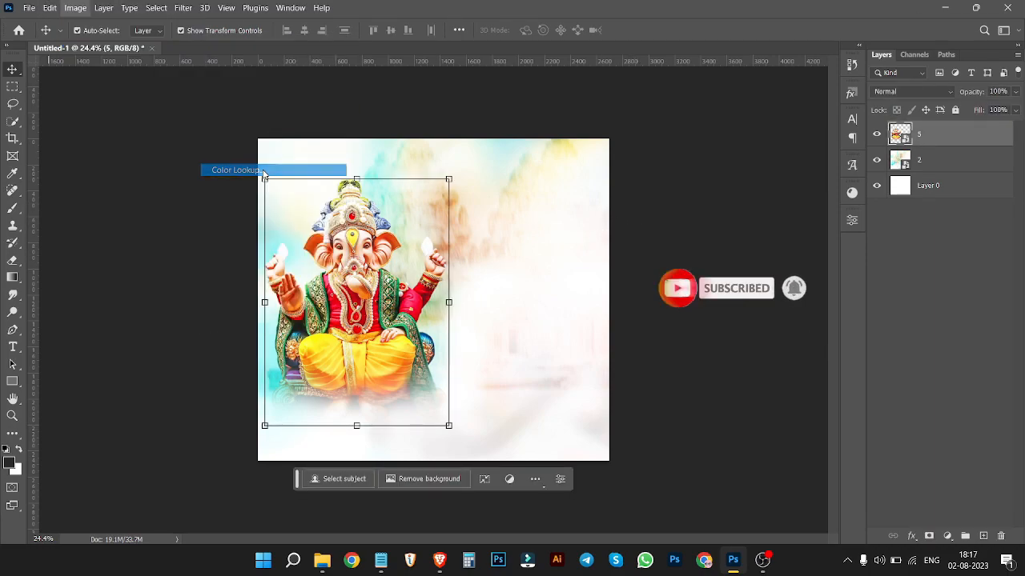
pyautogui.moveTo(457, 117); pyautogui.dragTo(692, 116)
pyautogui.click(696, 146)
pyautogui.click(701, 170)
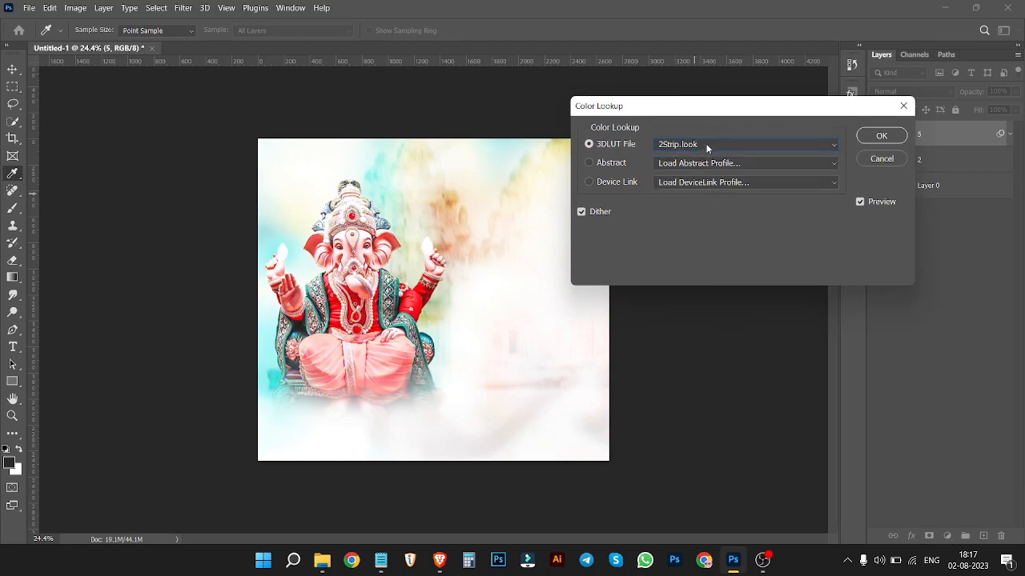
pyautogui.scroll(-2, 706, 144)
pyautogui.scroll(-1, 706, 144)
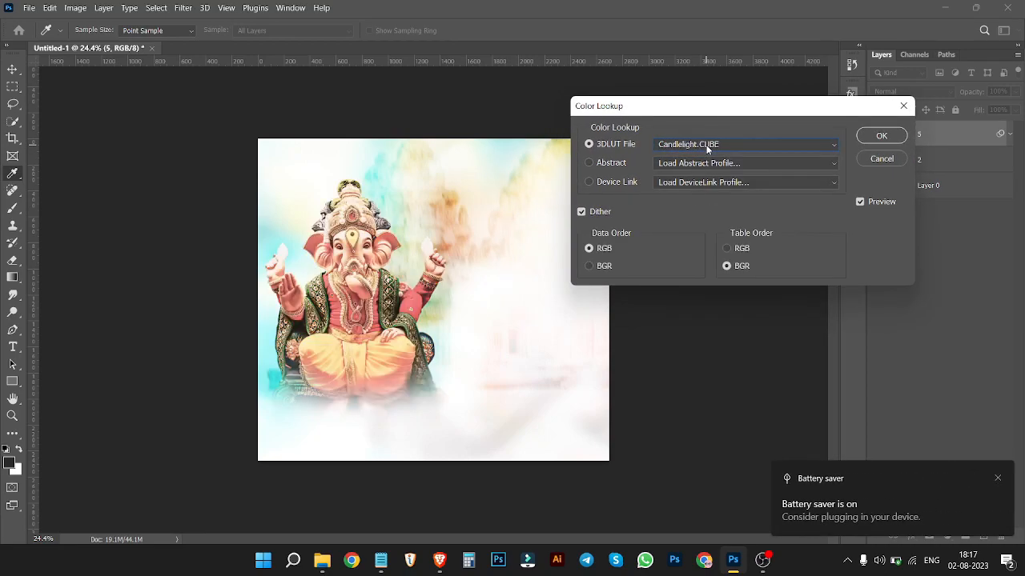
pyautogui.scroll(-1, 706, 145)
pyautogui.scroll(-4, 706, 144)
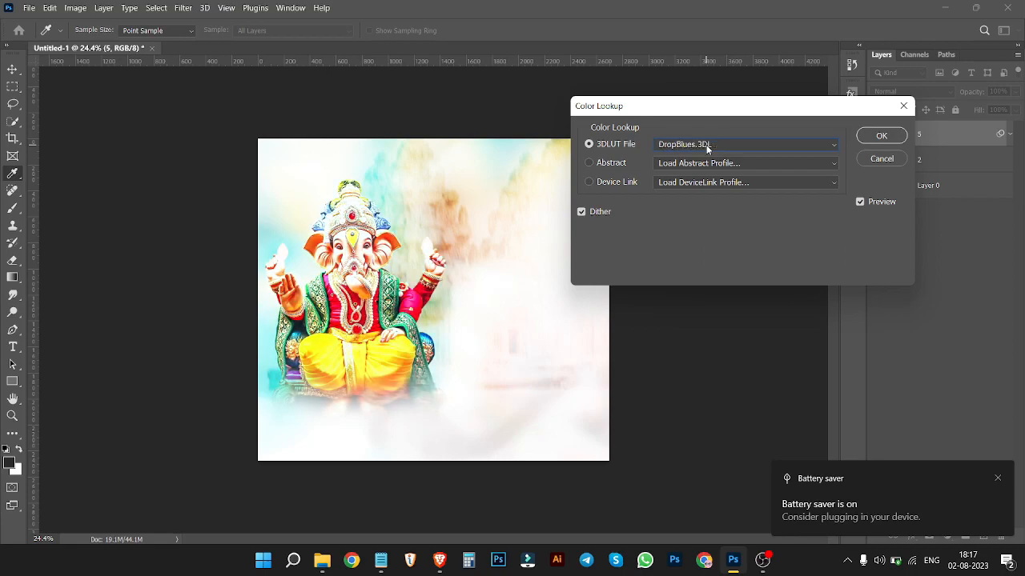
pyautogui.scroll(-4, 706, 145)
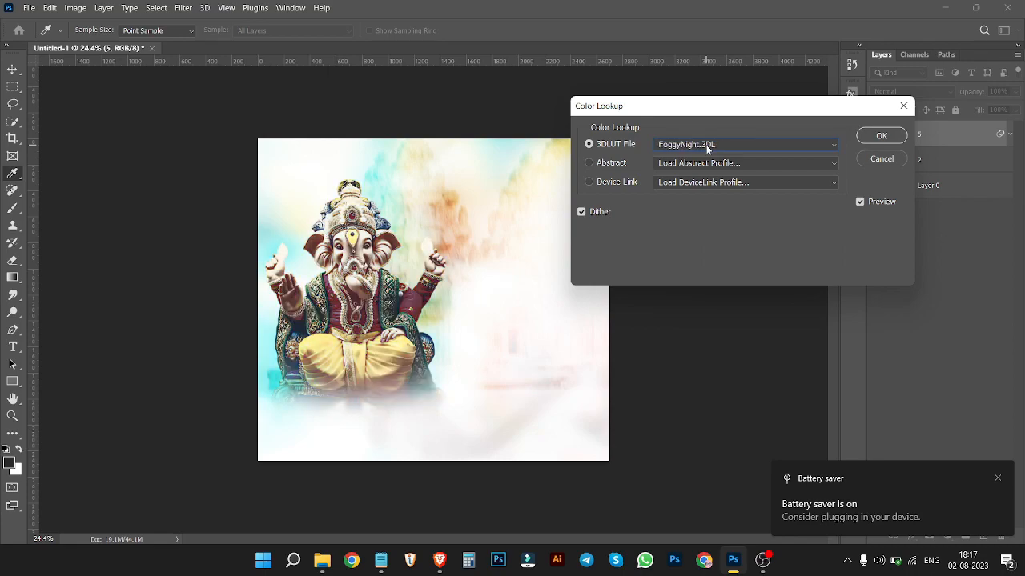
pyautogui.scroll(-2, 705, 144)
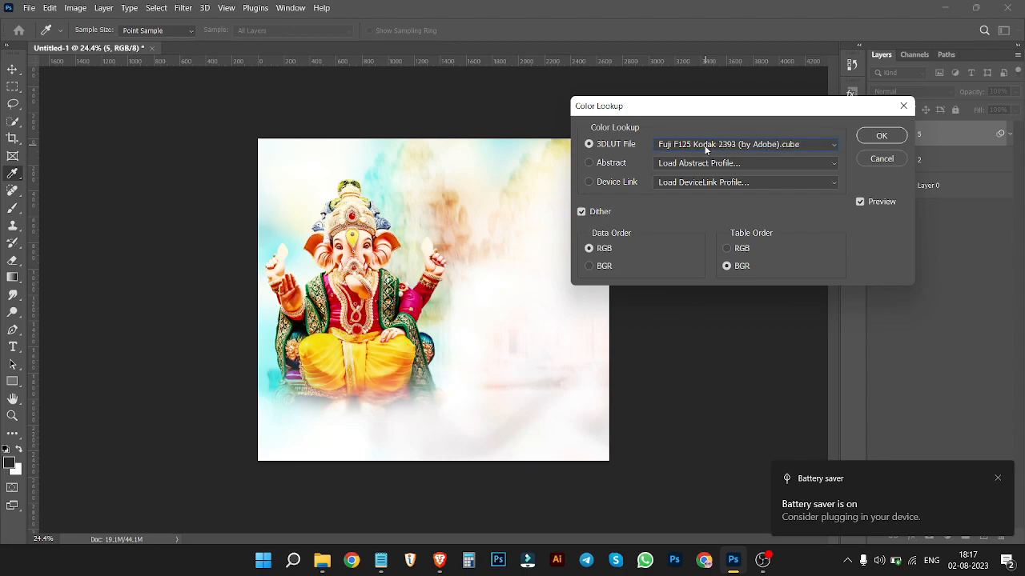
pyautogui.click(881, 136)
# Step: Apply a Curves adjustment to the Ganesha layer, adding a point on the upper part of the RGB curve
pyautogui.click(75, 8)
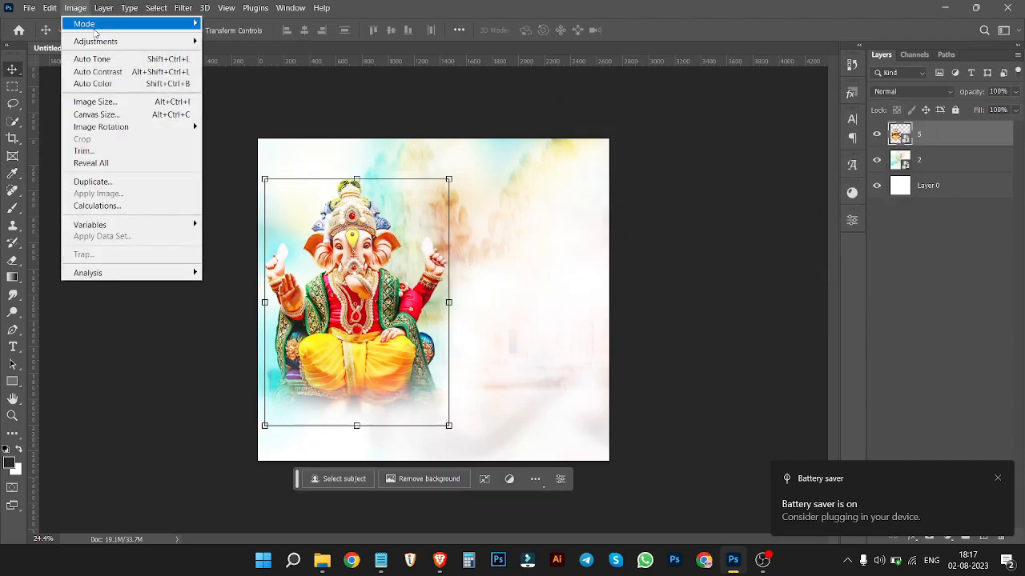
pyautogui.moveTo(84, 41)
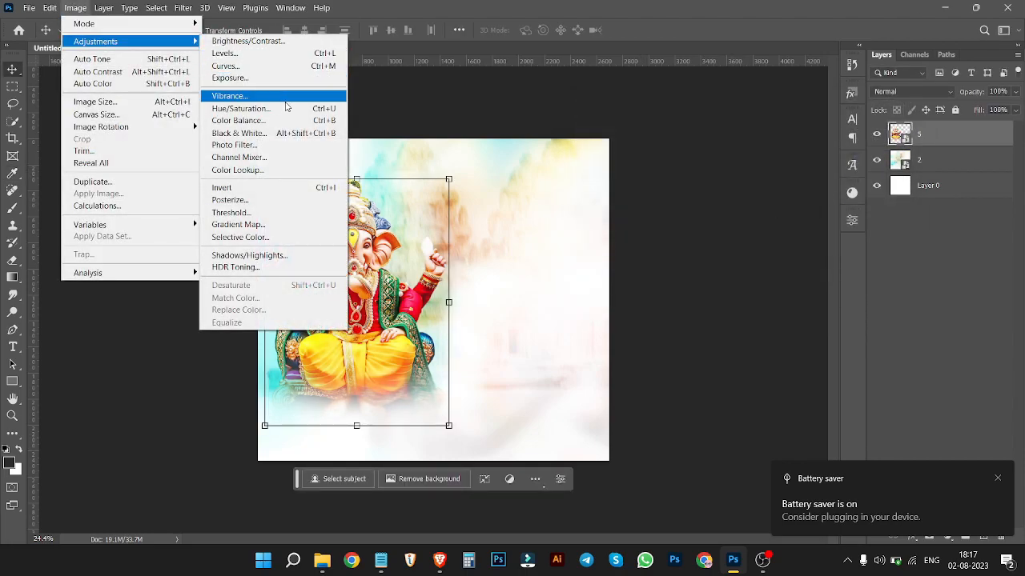
pyautogui.click(264, 66)
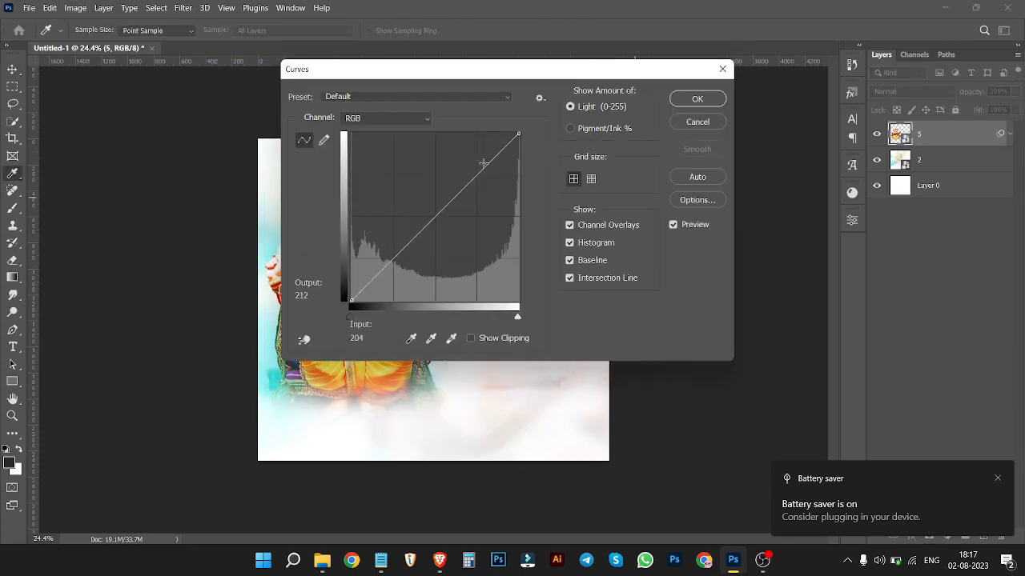
pyautogui.click(478, 168)
pyautogui.moveTo(504, 69); pyautogui.dragTo(745, 77)
pyautogui.click(926, 105)
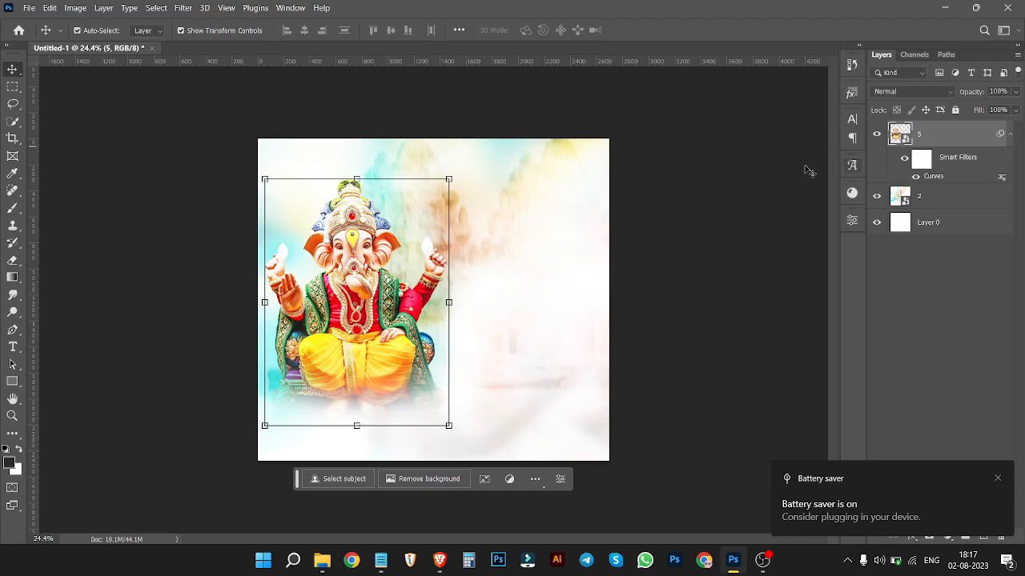
pyautogui.click(76, 7)
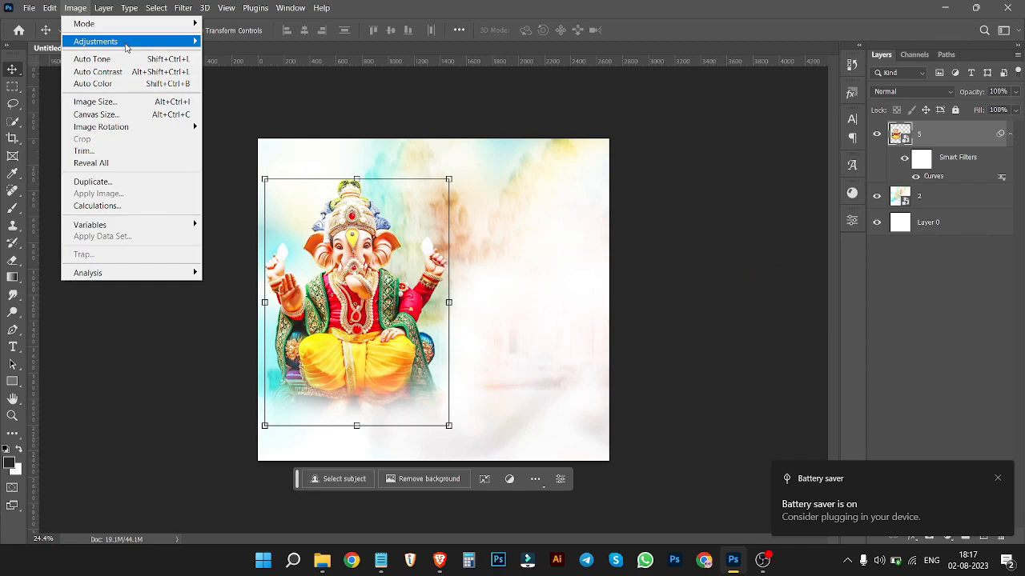
pyautogui.moveTo(125, 49)
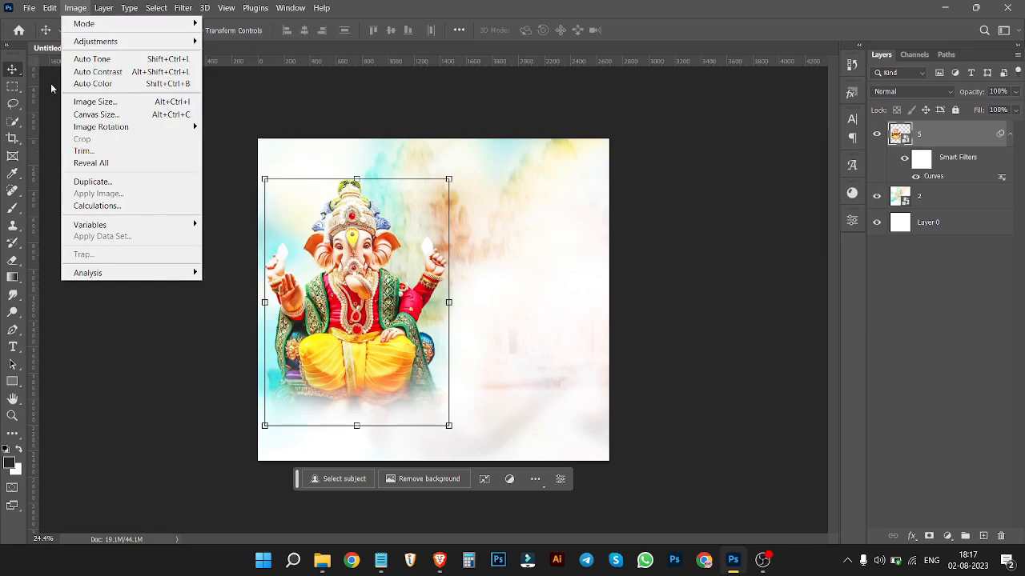
pyautogui.press('Right')
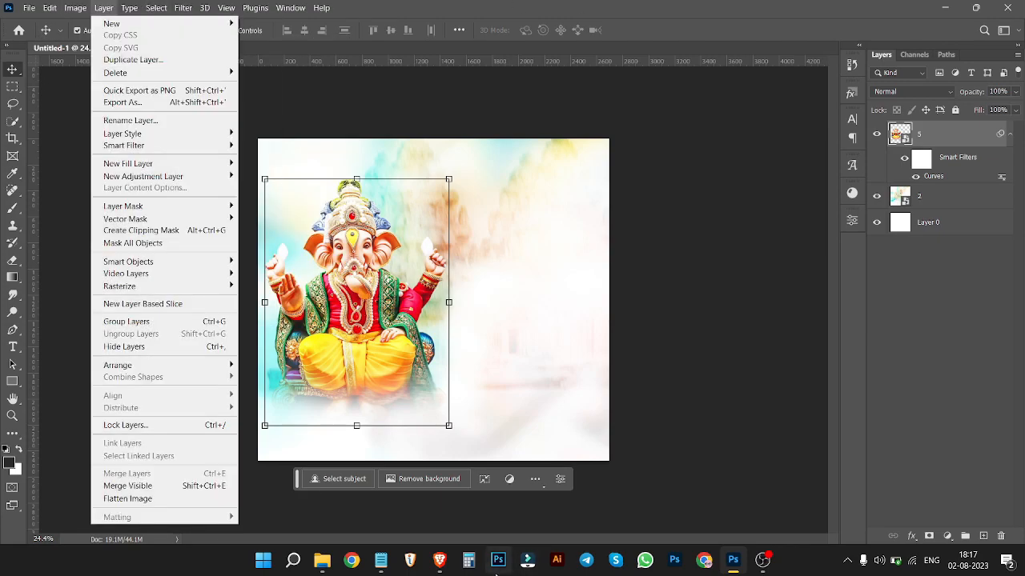
pyautogui.click(778, 370)
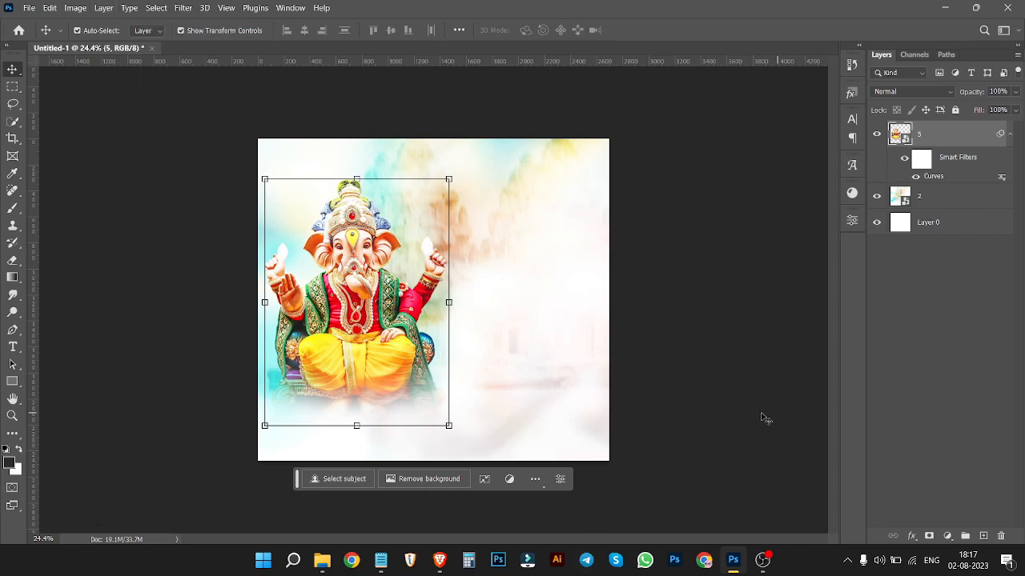
# Step: Apply a Color Balance adjustment to the Ganesha layer's midtones, shifting Cyan–Red to -9
pyautogui.click(75, 7)
pyautogui.moveTo(161, 44)
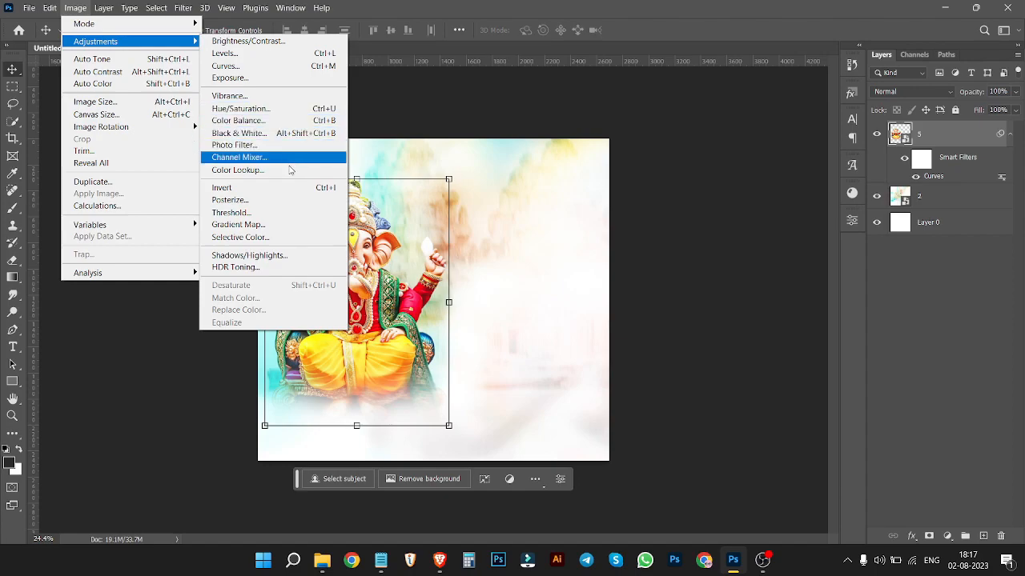
pyautogui.click(310, 120)
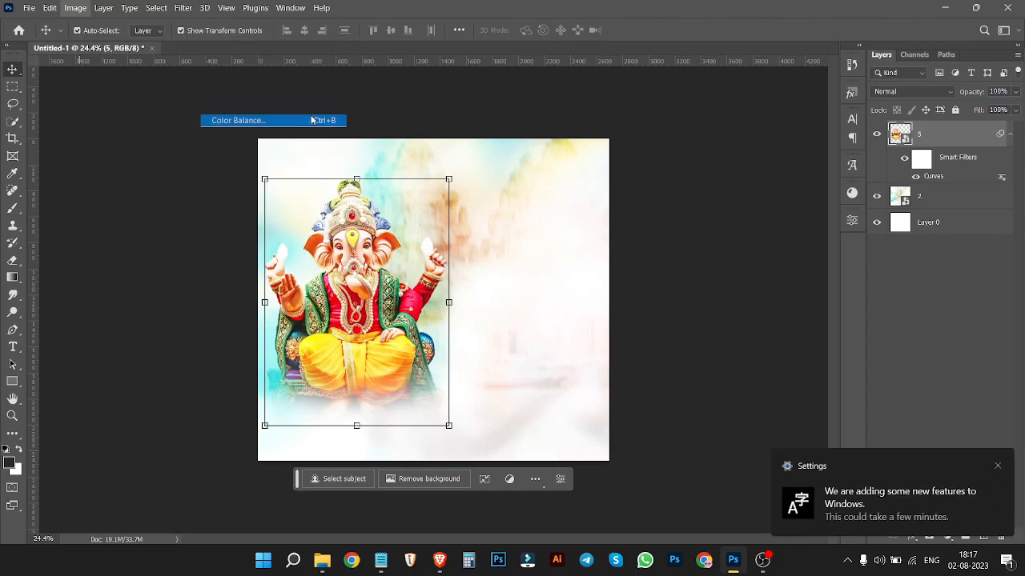
pyautogui.moveTo(516, 116); pyautogui.dragTo(728, 119)
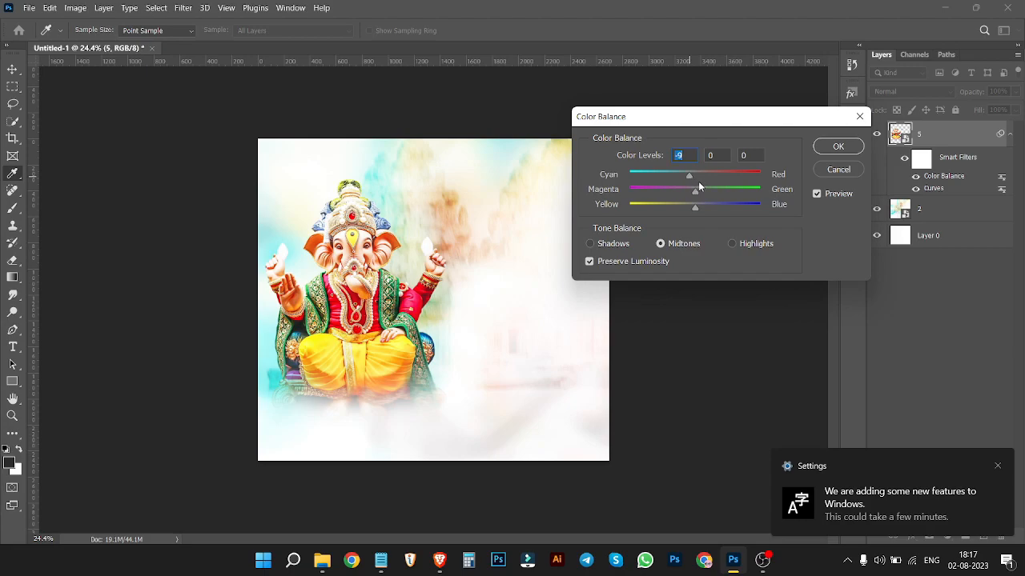
pyautogui.moveTo(699, 184); pyautogui.dragTo(699, 208)
pyautogui.click(838, 145)
pyautogui.press('v')
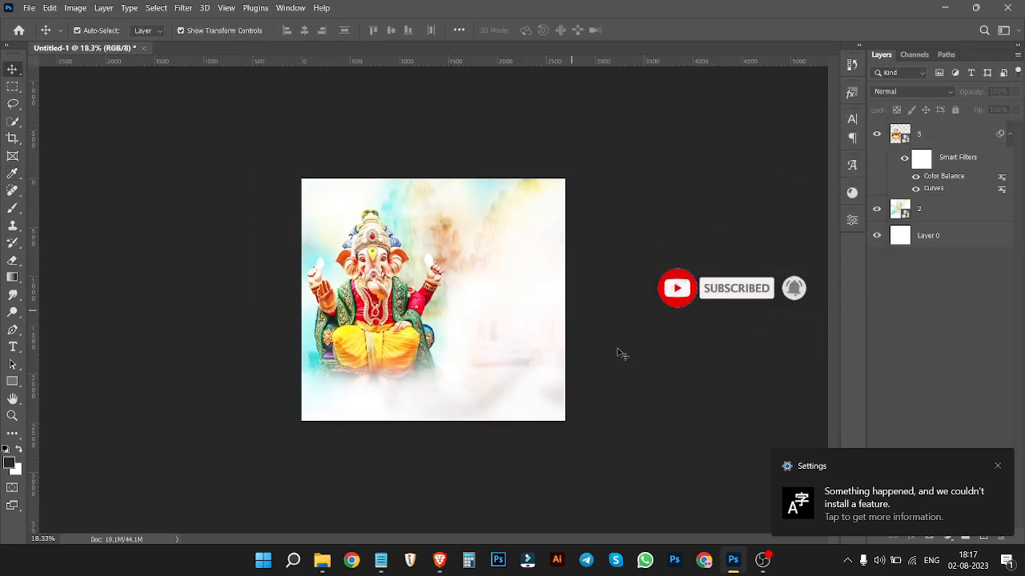
# Step: Place the golden sun-ray image 3 as an embedded layer at its default position
pyautogui.click(28, 8)
pyautogui.click(82, 235)
pyautogui.doubleClick(312, 136)
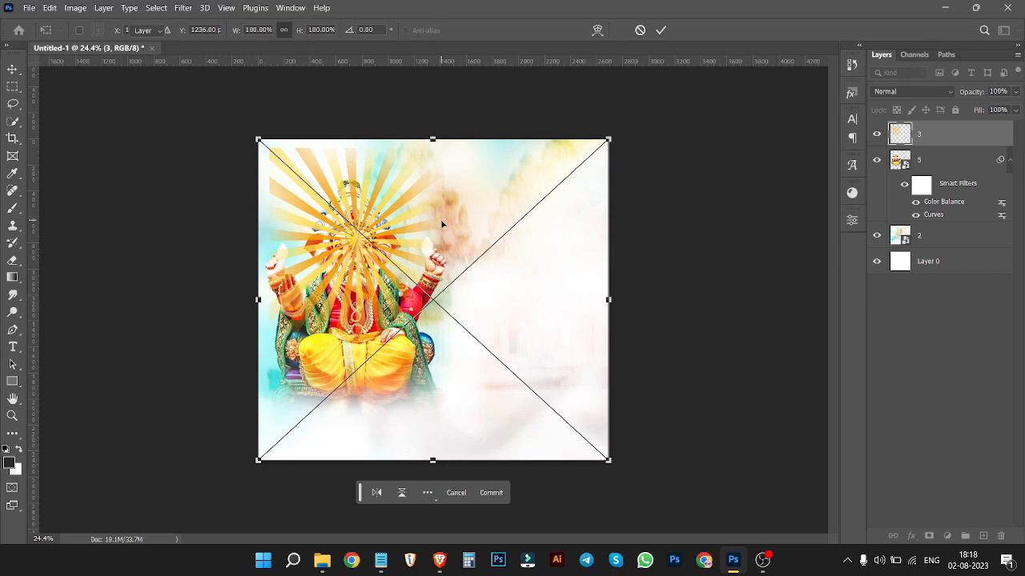
pyautogui.press('Return')
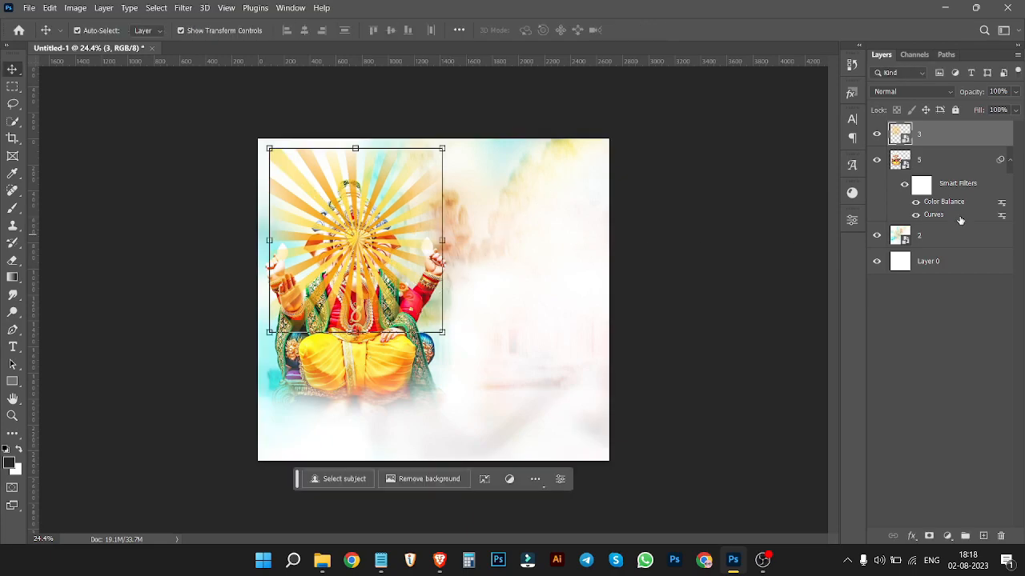
# Step: Rasterize the sun-ray layer 3 and the Ganesha layer 5
pyautogui.rightClick(983, 138)
pyautogui.click(904, 265)
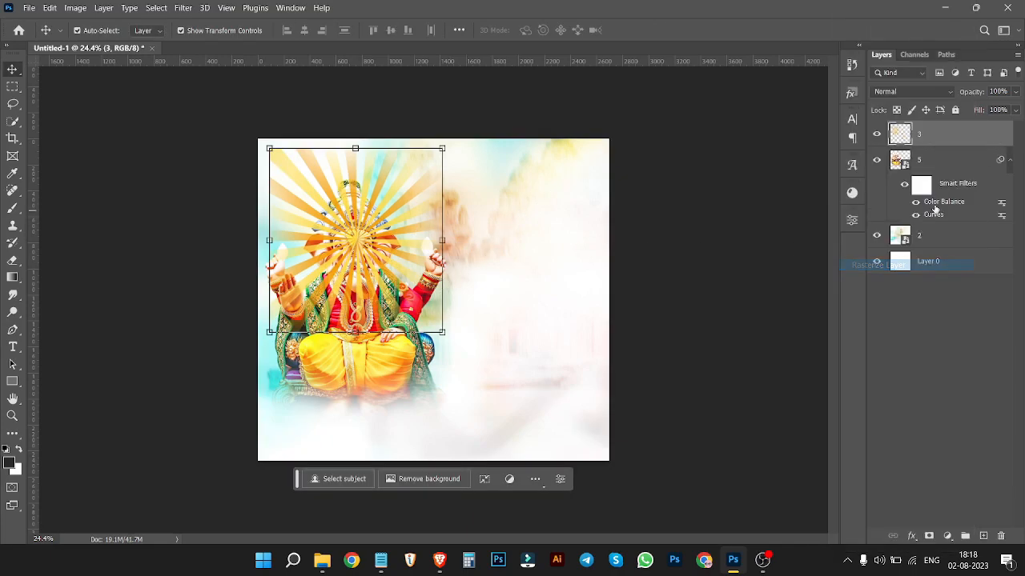
pyautogui.rightClick(952, 160)
pyautogui.click(888, 263)
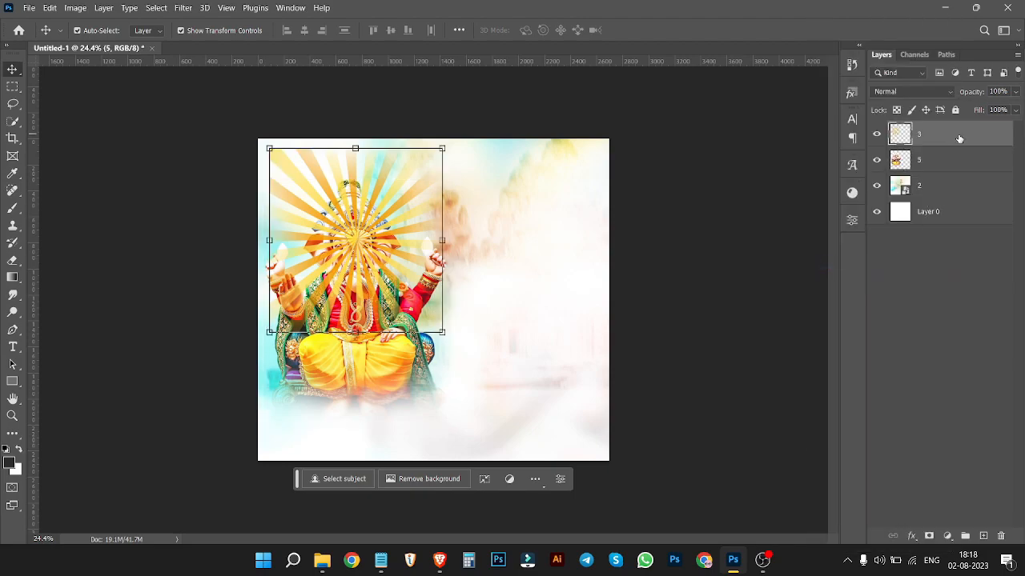
# Step: Move the sun-ray layer 3 beneath the Ganesha layer 5 in the layer stack
pyautogui.moveTo(959, 137); pyautogui.dragTo(958, 171)
pyautogui.click(812, 217)
pyautogui.click(401, 216)
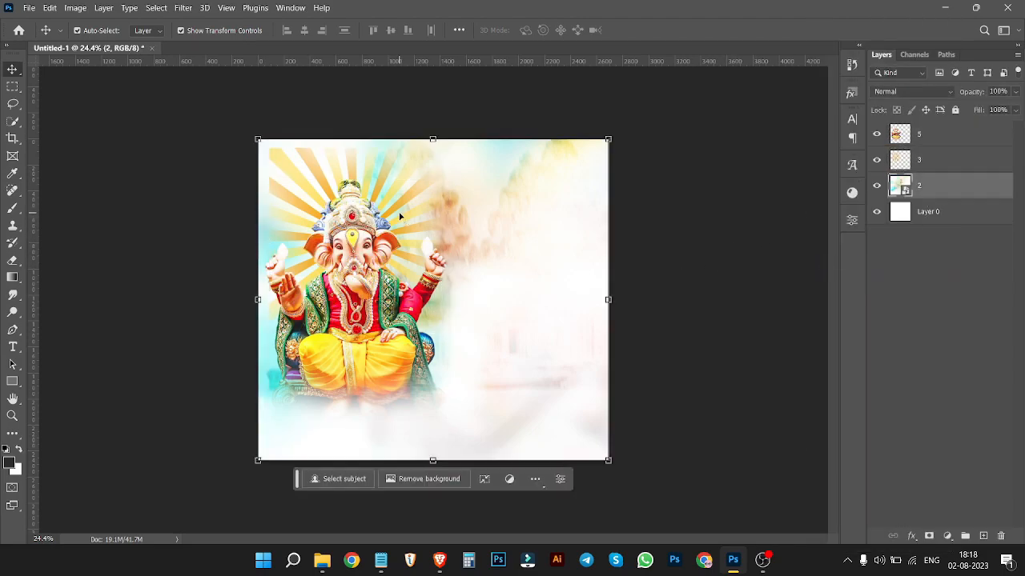
# Step: Set the blend mode of the sun-ray layer 3 to Color Dodge
pyautogui.click(404, 215)
pyautogui.click(913, 91)
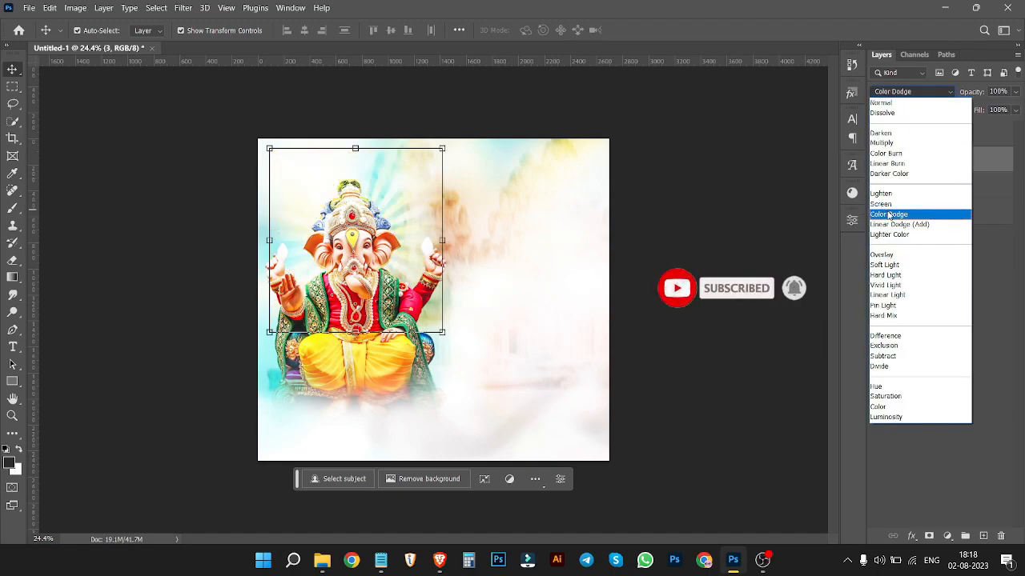
pyautogui.click(889, 215)
pyautogui.click(753, 231)
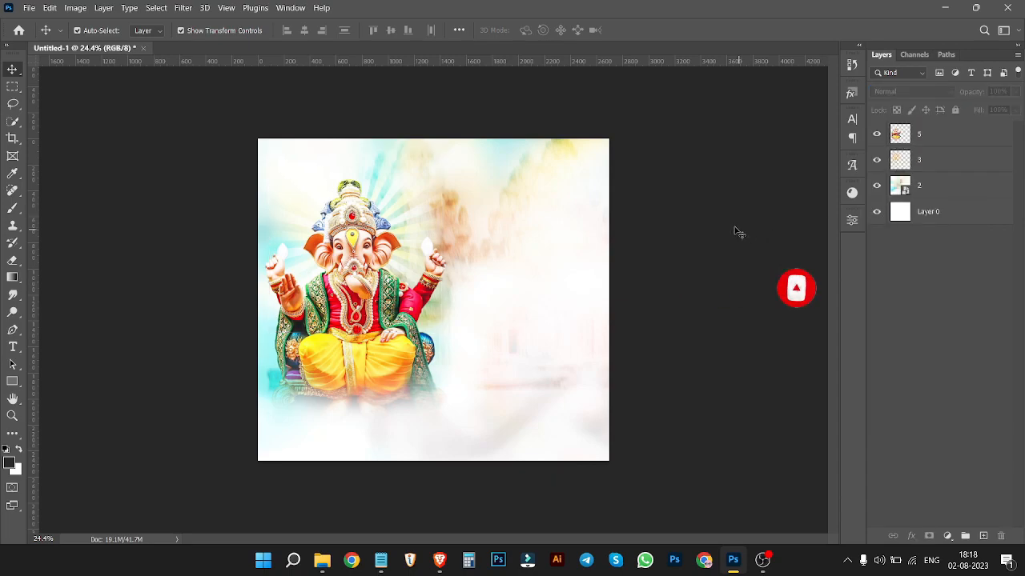
# Step: Place the green leaves image 4 as an embedded layer above the Ganesha figure
pyautogui.click(29, 8)
pyautogui.click(48, 231)
pyautogui.click(398, 124)
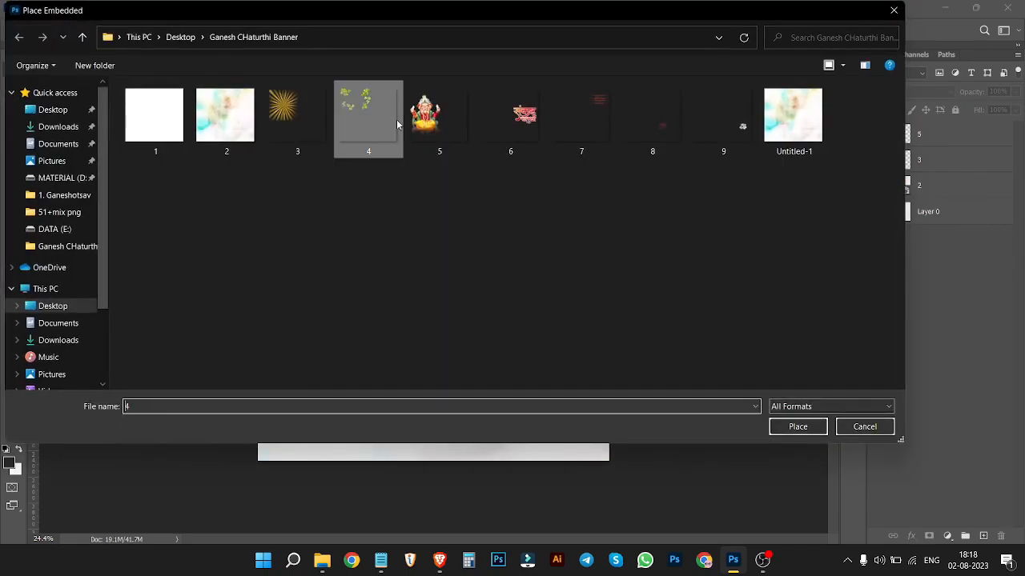
pyautogui.click(523, 122)
pyautogui.doubleClick(374, 124)
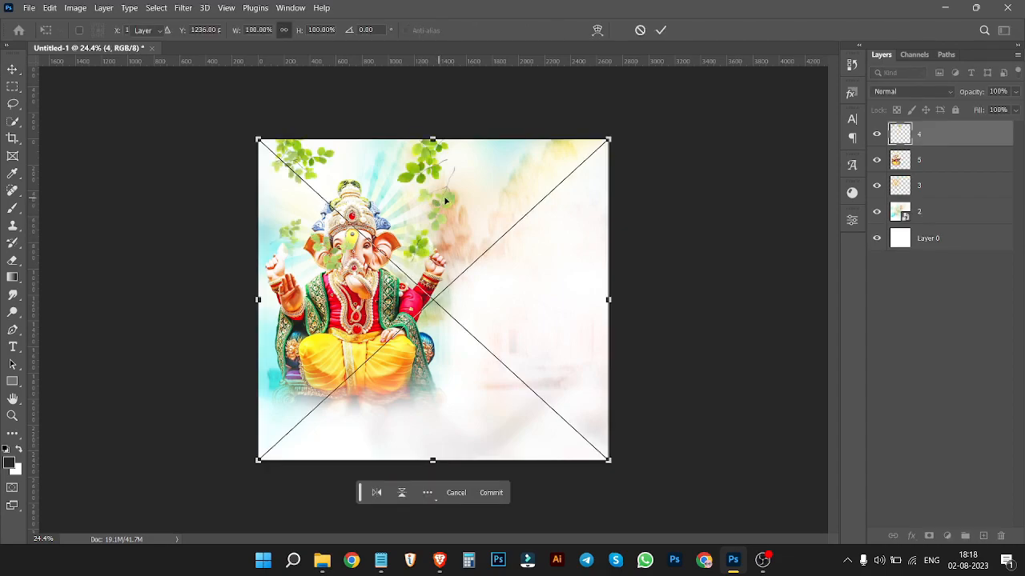
pyautogui.press('Return')
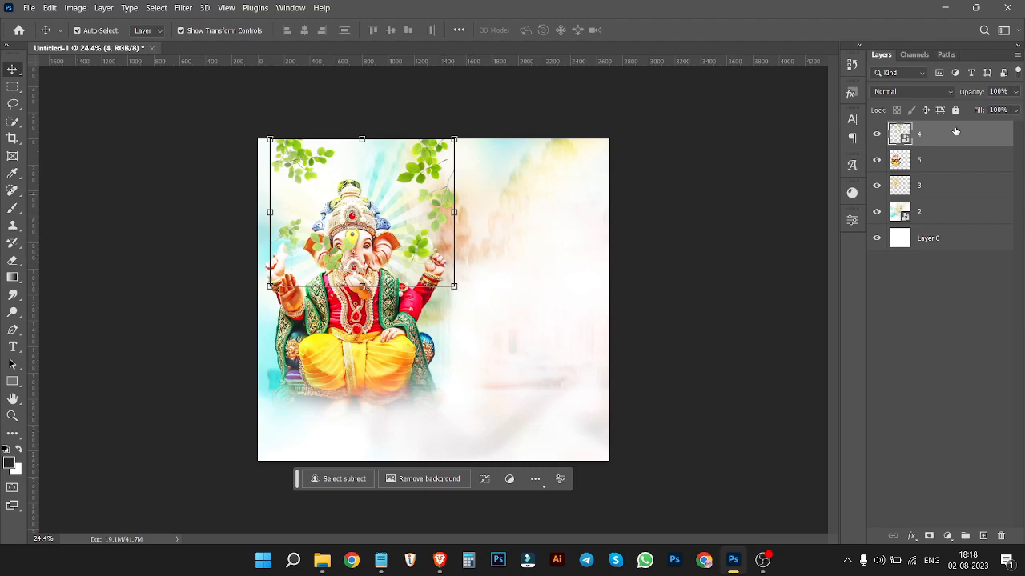
# Step: Move the leaves layer 4 beneath the Ganesha layer 5 in the layer stack and rasterize it
pyautogui.moveTo(975, 142); pyautogui.dragTo(967, 170)
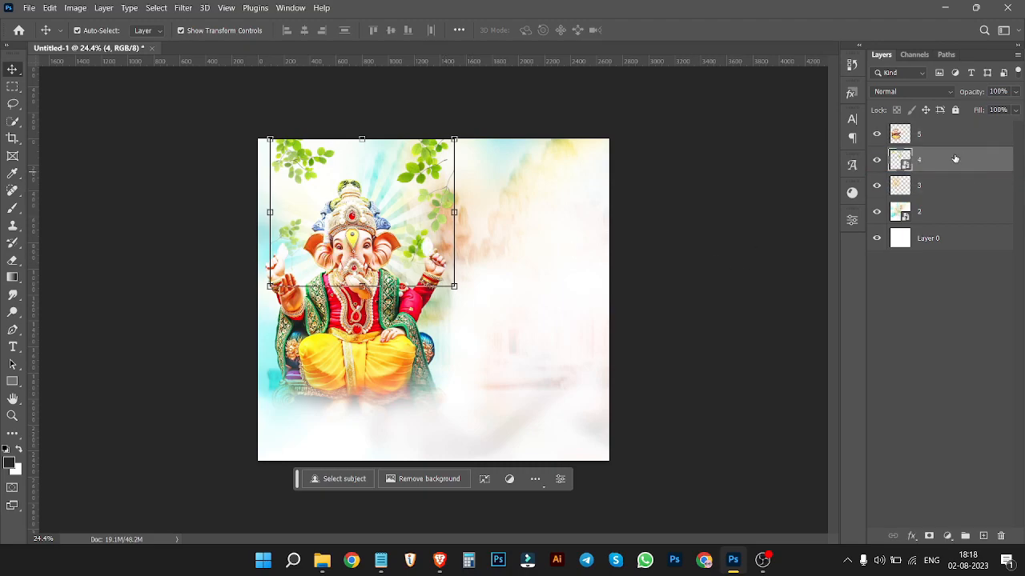
pyautogui.rightClick(955, 160)
pyautogui.click(848, 265)
pyautogui.click(721, 204)
pyautogui.click(423, 186)
pyautogui.click(670, 194)
# Step: Place the festival title lettering, image 6, as an embedded layer at its original size above the Ganesha layer
pyautogui.click(38, 7)
pyautogui.click(62, 232)
pyautogui.click(507, 102)
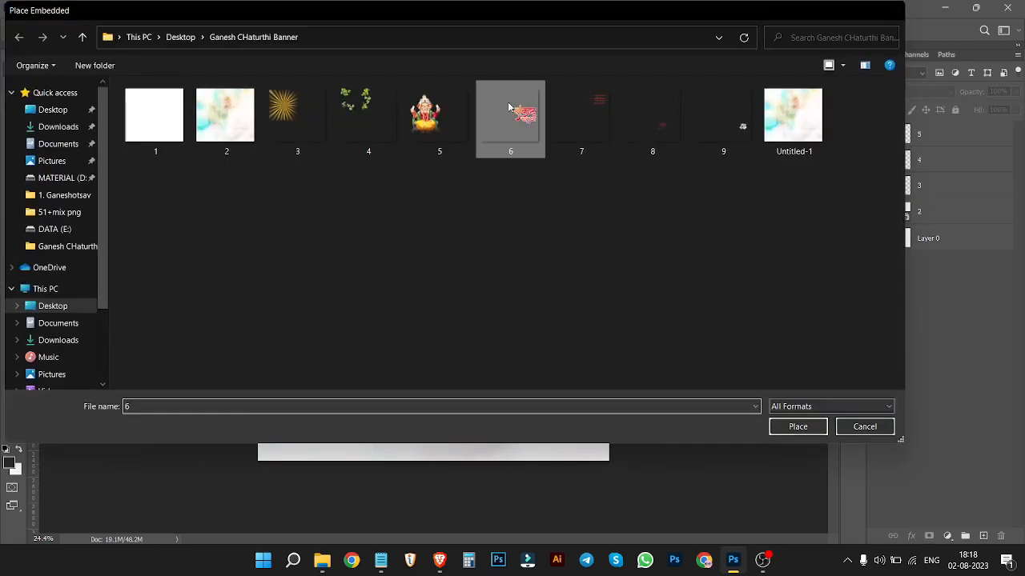
pyautogui.doubleClick(508, 102)
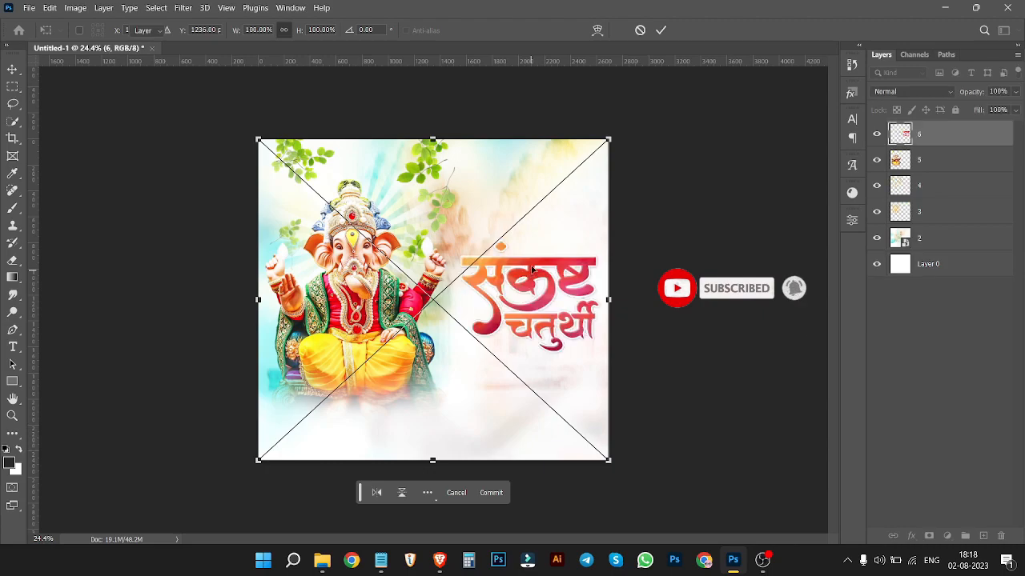
pyautogui.press('Return')
# Step: Place the four-line verse text, image 7, as an embedded layer at its original size and position
pyautogui.click(28, 7)
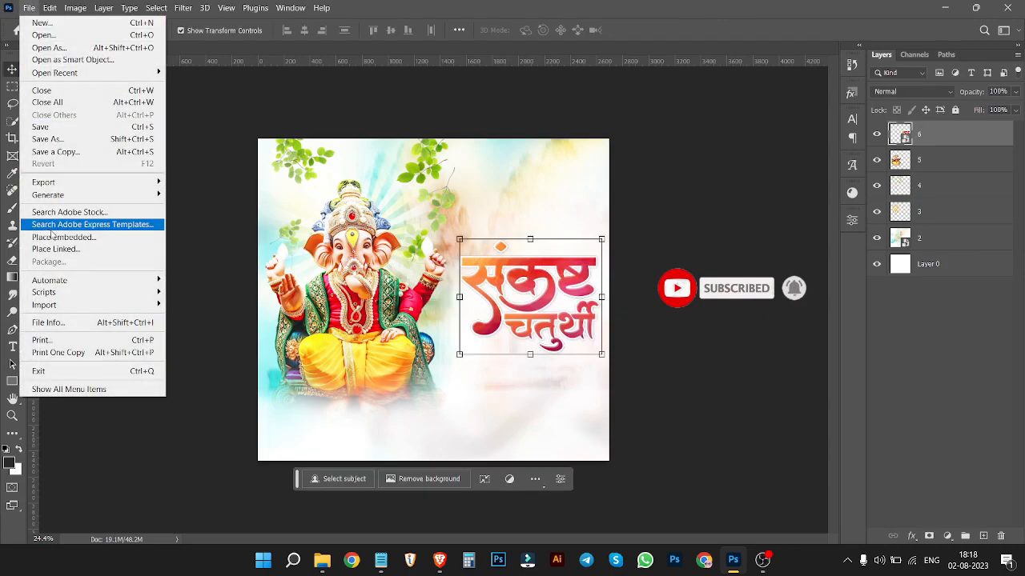
pyautogui.click(54, 237)
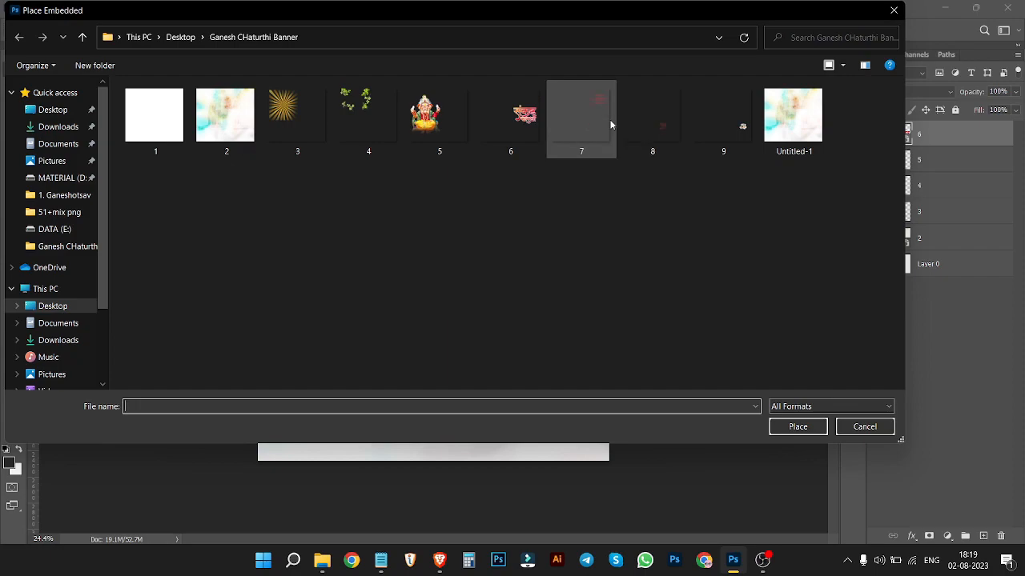
pyautogui.doubleClick(610, 124)
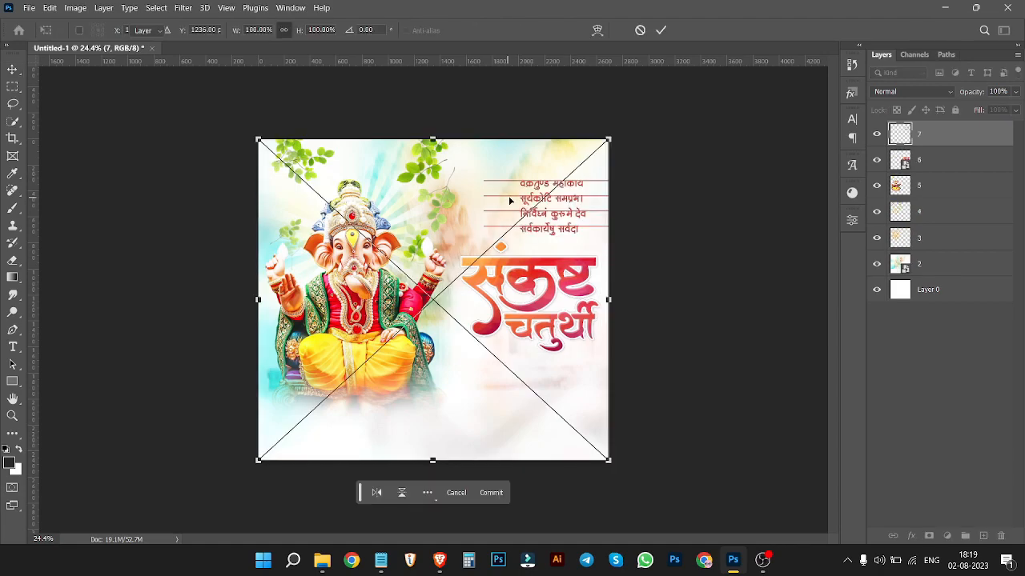
pyautogui.press('Return')
# Step: Place the small greeting text, image 8, as an embedded layer beneath the title lettering
pyautogui.click(29, 7)
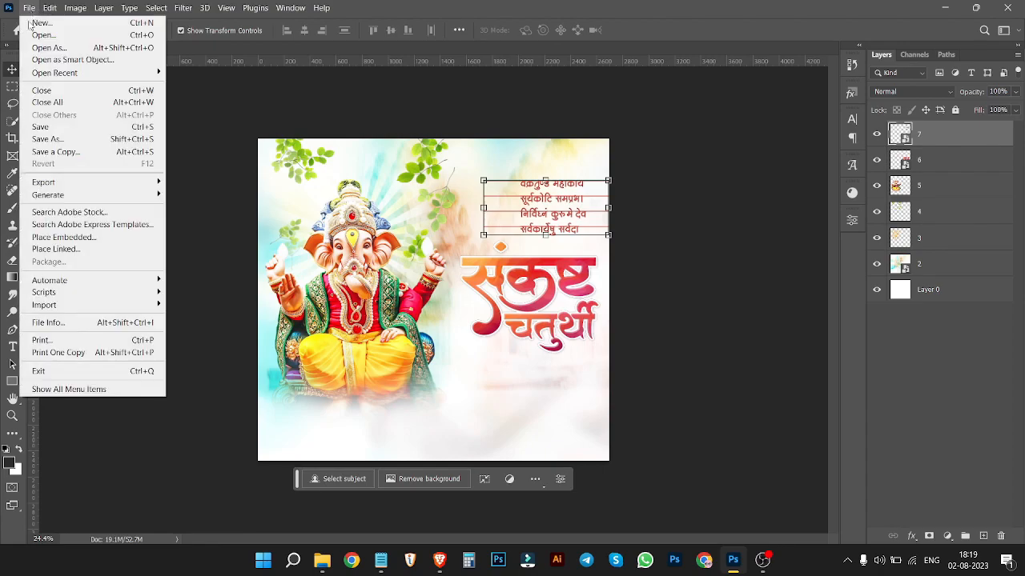
pyautogui.click(76, 239)
pyautogui.click(667, 128)
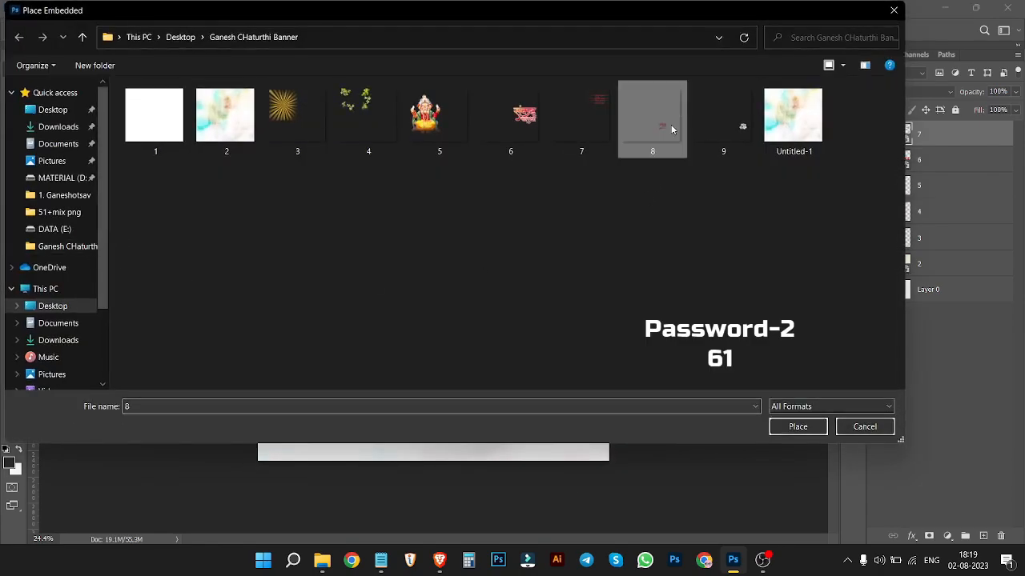
pyautogui.doubleClick(670, 125)
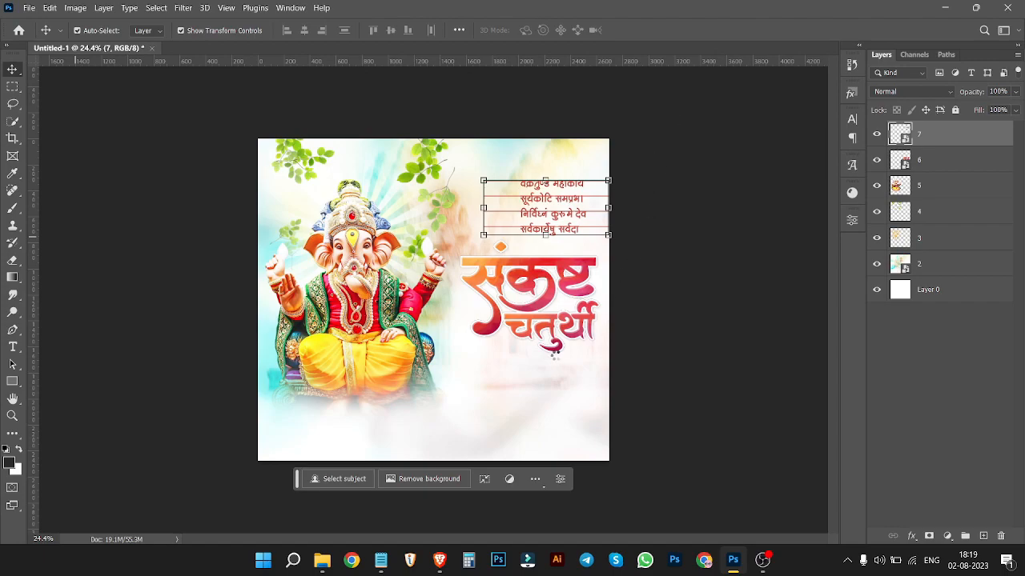
pyautogui.press('Return')
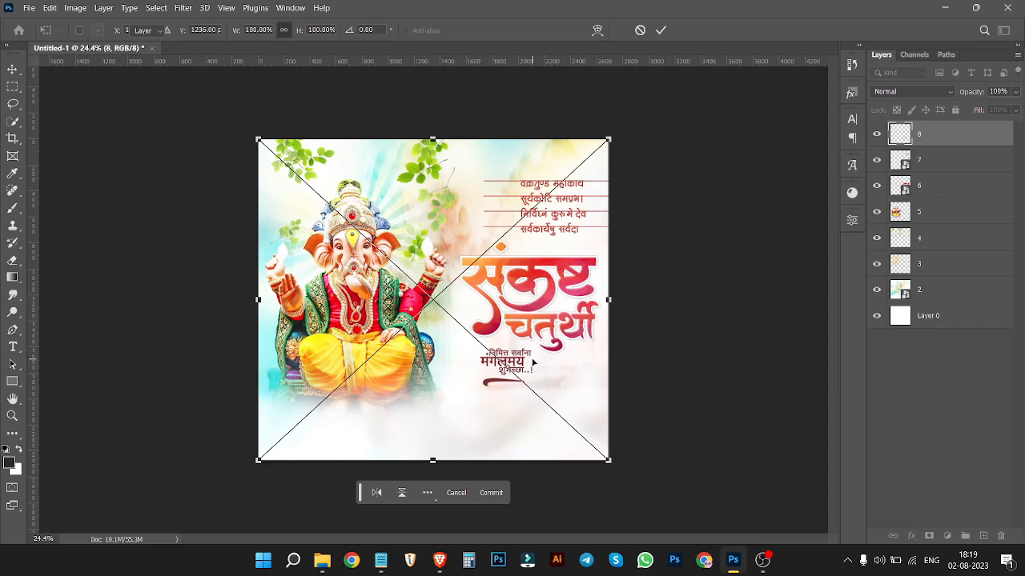
pyautogui.press('Return')
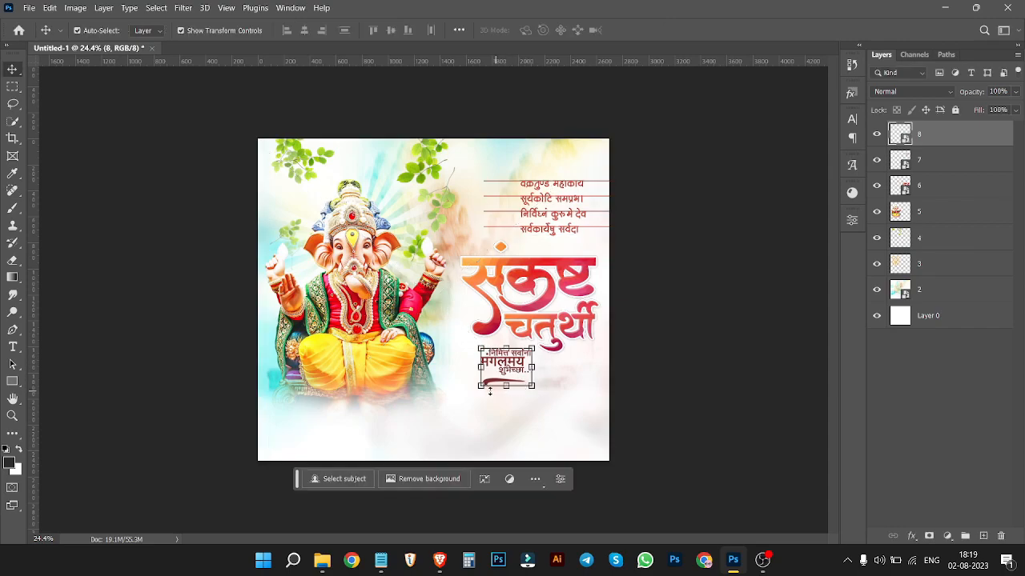
# Step: Place the white flowers image 9 as an embedded layer on top of the layer stack
pyautogui.click(28, 7)
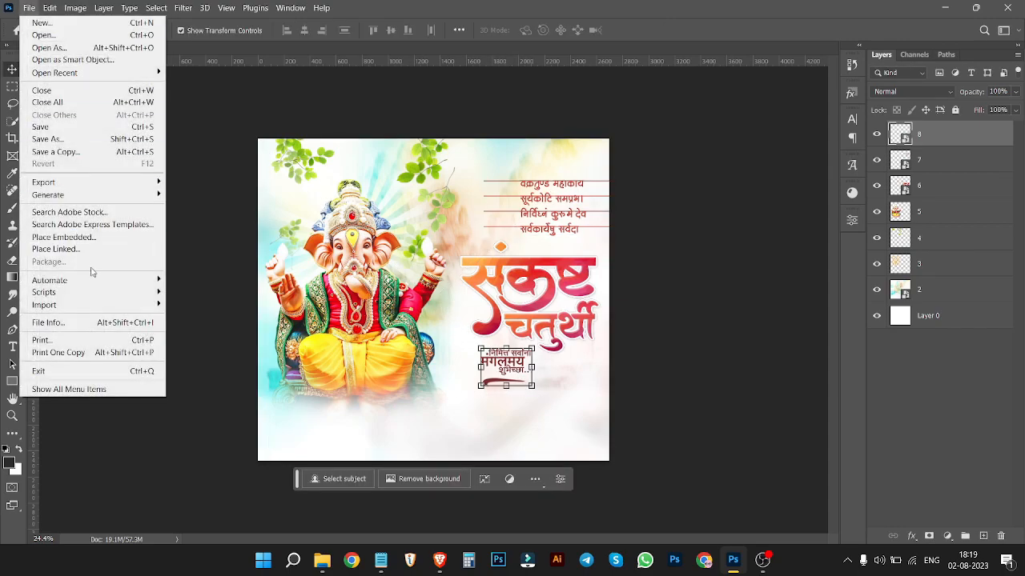
pyautogui.click(123, 237)
pyautogui.click(708, 152)
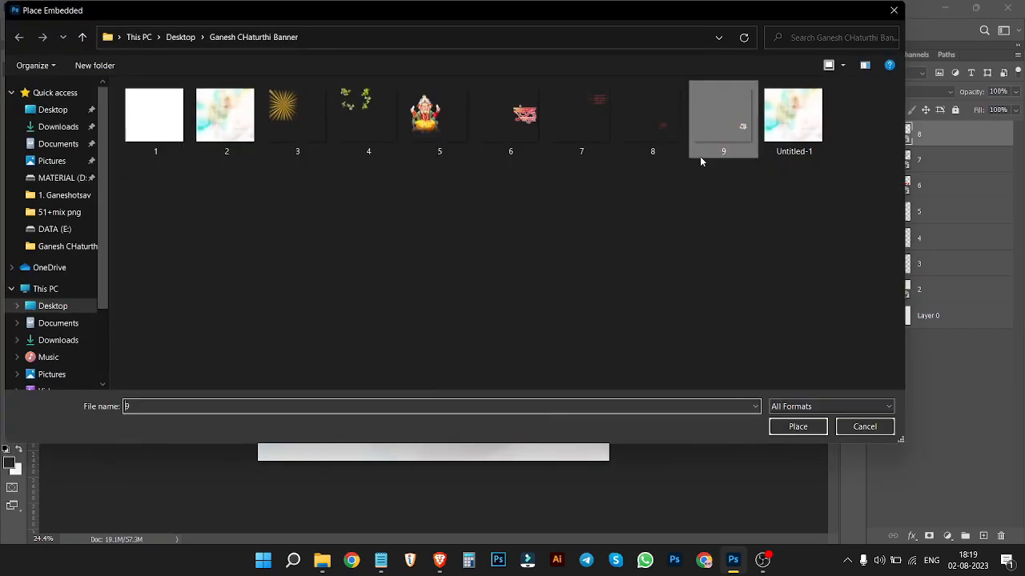
pyautogui.doubleClick(712, 147)
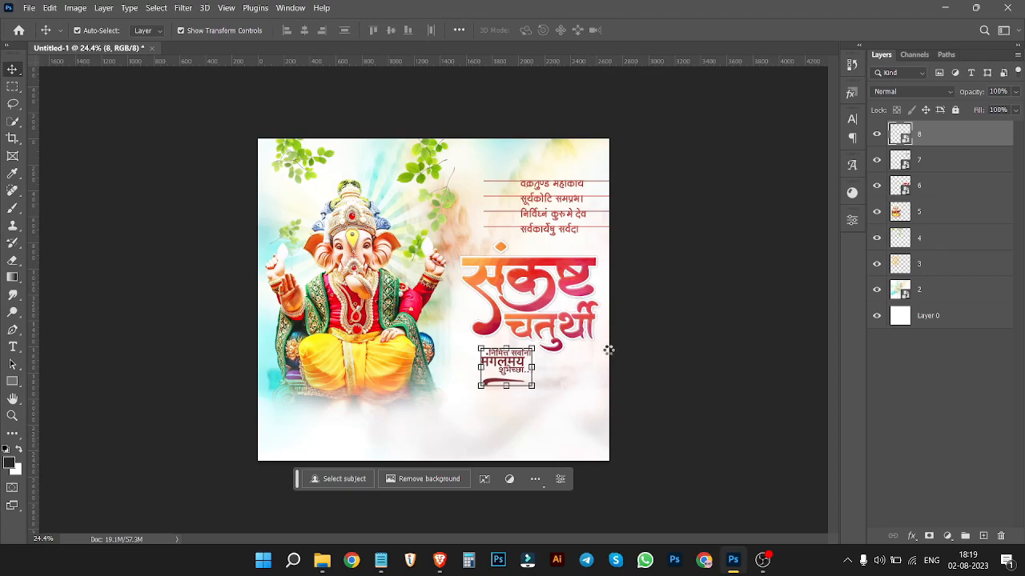
pyautogui.hotkey('ctrl', 't')
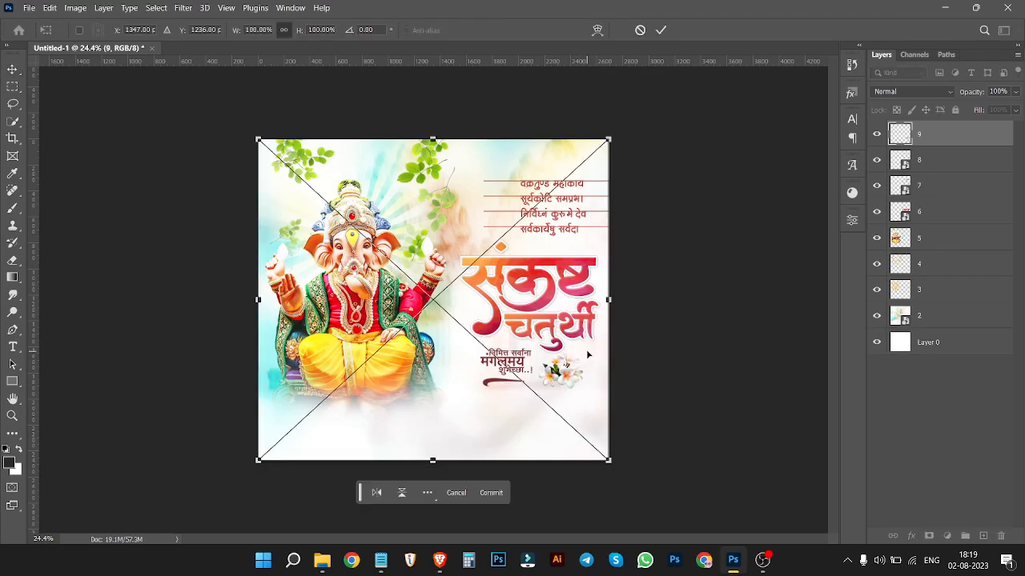
# Step: Reposition the flowers beneath the title lettering beside the greeting text, at about X 1347 px, Y 1256.5 px, and commit the placement
pyautogui.moveTo(558, 353); pyautogui.dragTo(394, 240)
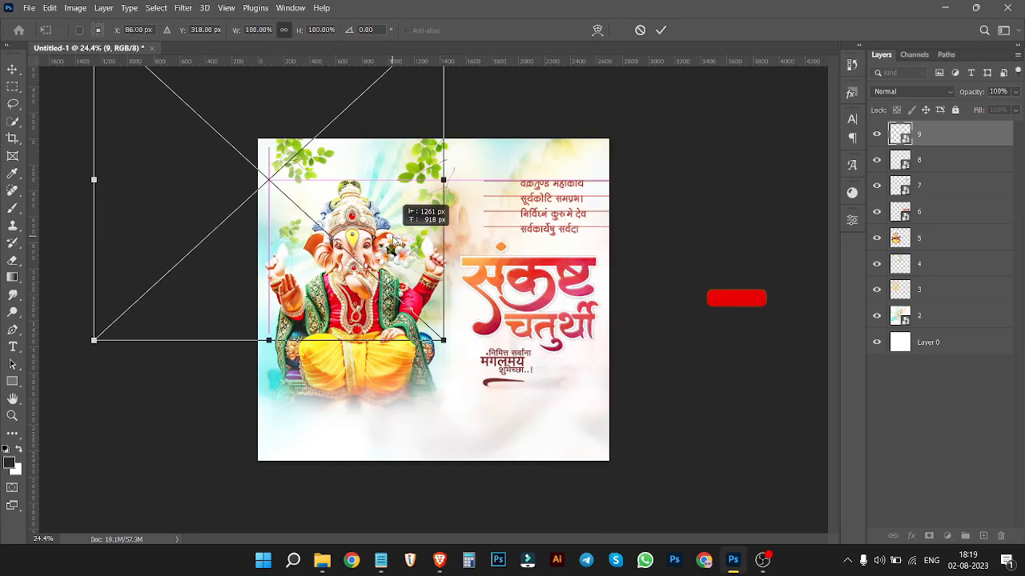
pyautogui.moveTo(394, 239); pyautogui.dragTo(411, 195)
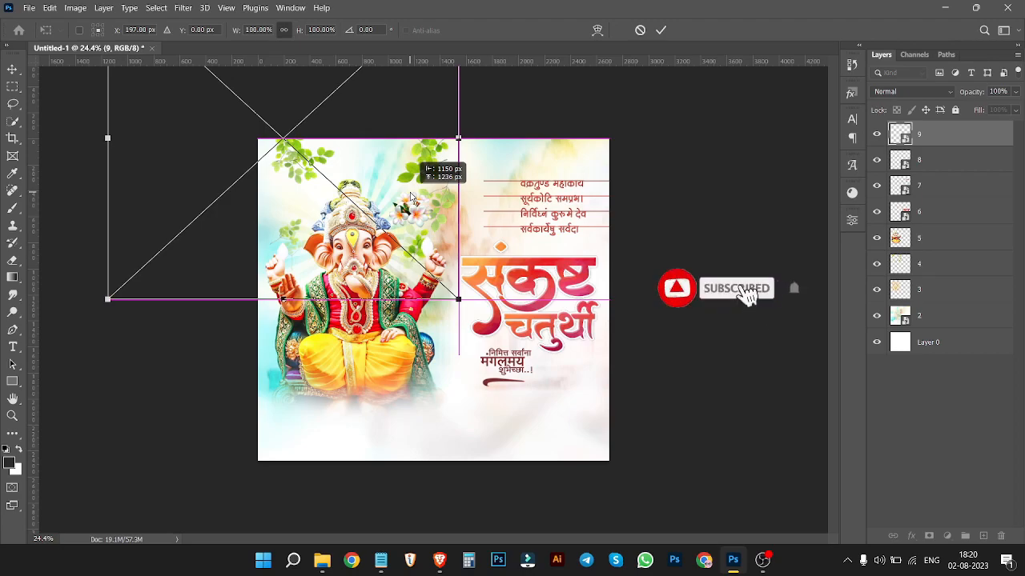
pyautogui.moveTo(410, 196); pyautogui.dragTo(788, 88)
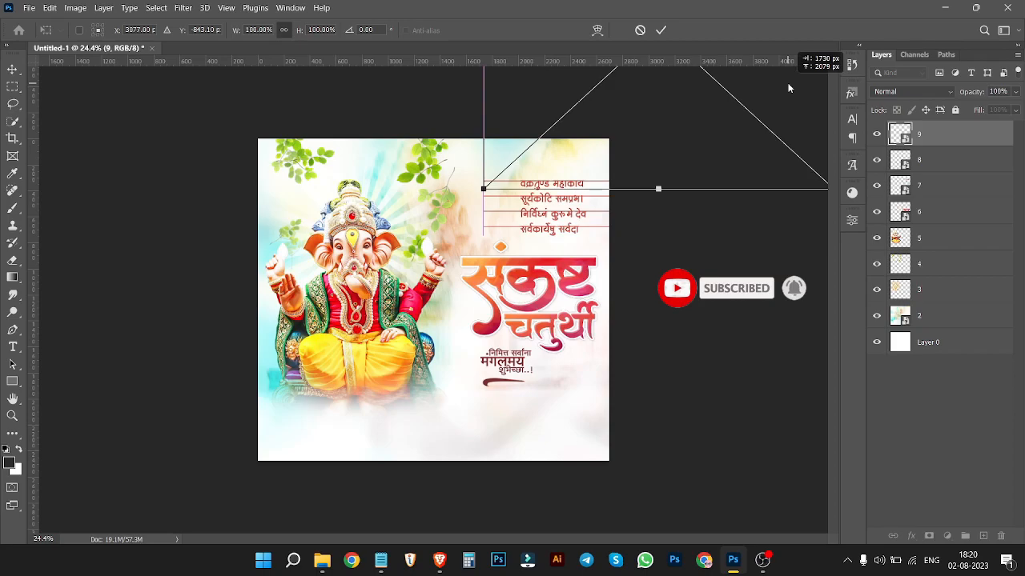
pyautogui.moveTo(788, 88); pyautogui.dragTo(562, 366)
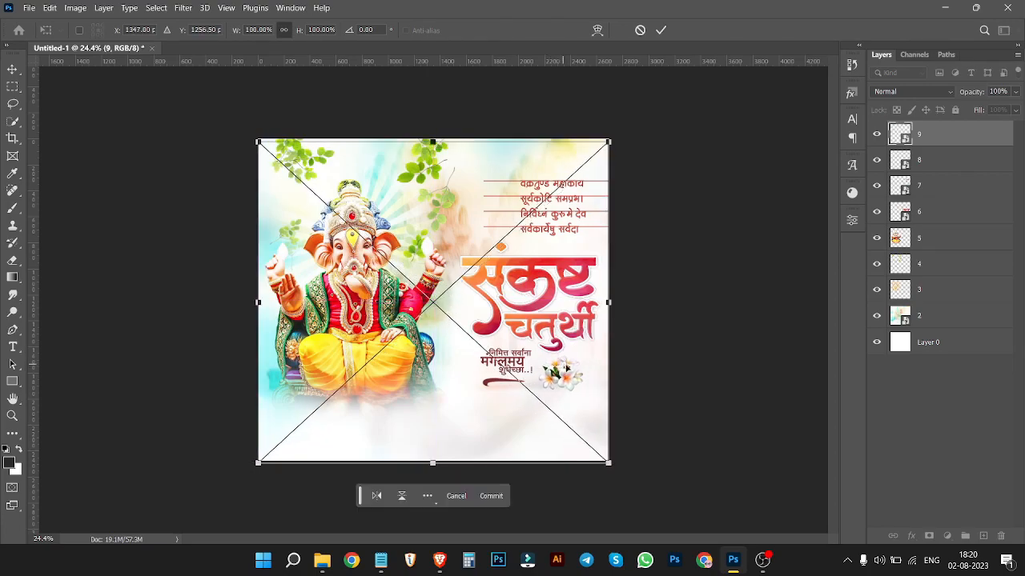
pyautogui.press('Return')
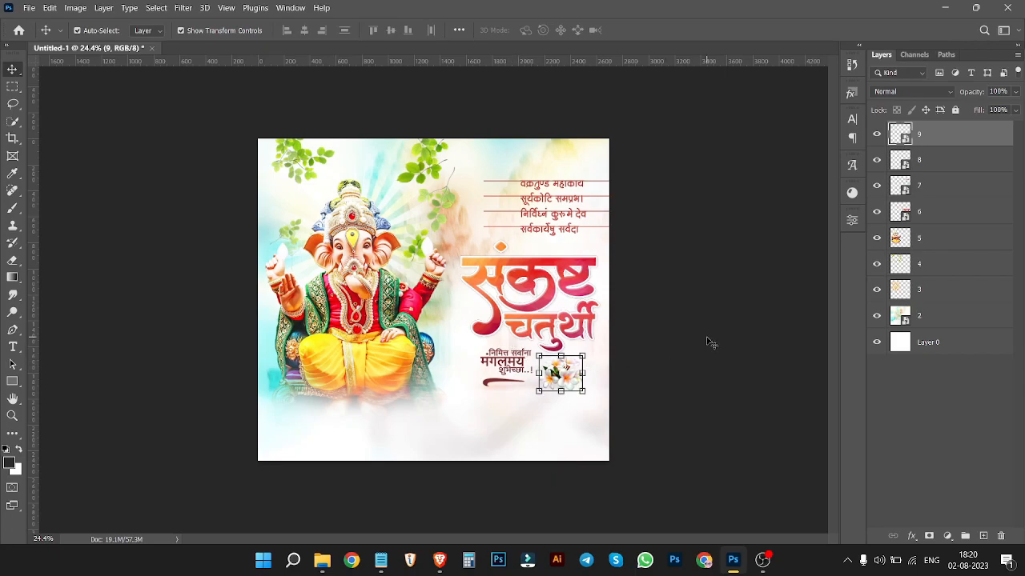
# Step: Scale the flowers layer 9 down slightly, keep it beside the greeting text, and deselect it
pyautogui.scroll(3, 547, 414)
pyautogui.click(632, 394)
pyautogui.hotkey('ctrl', 't')
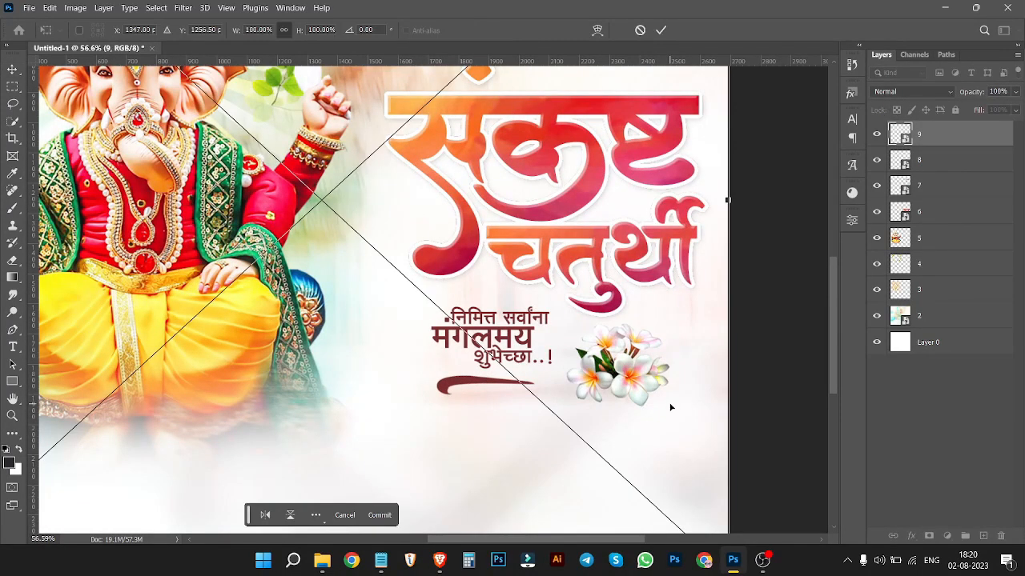
pyautogui.scroll(-3, 653, 404)
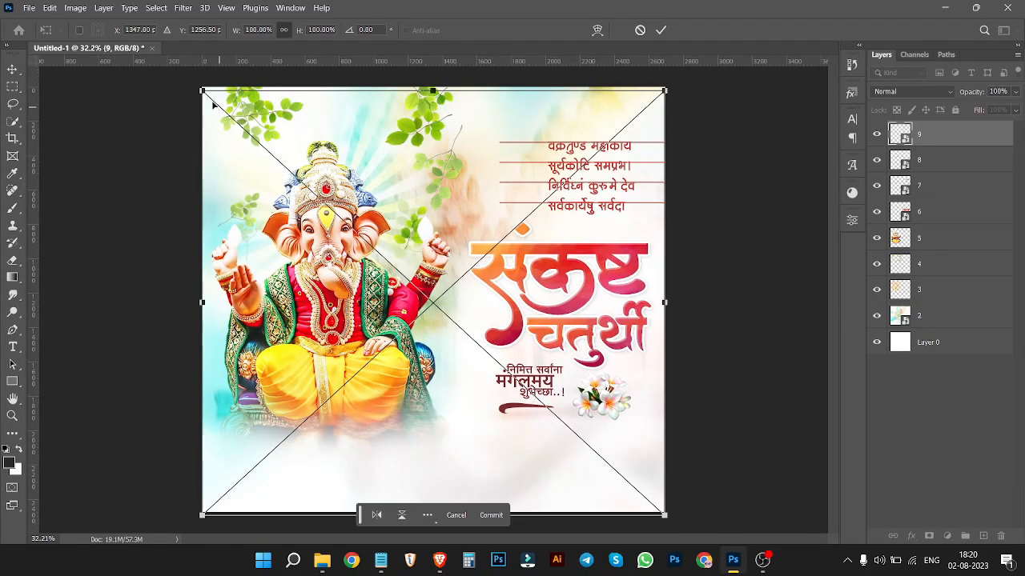
pyautogui.moveTo(202, 91); pyautogui.dragTo(294, 196)
pyautogui.moveTo(647, 432); pyautogui.dragTo(624, 409)
pyautogui.press('Return')
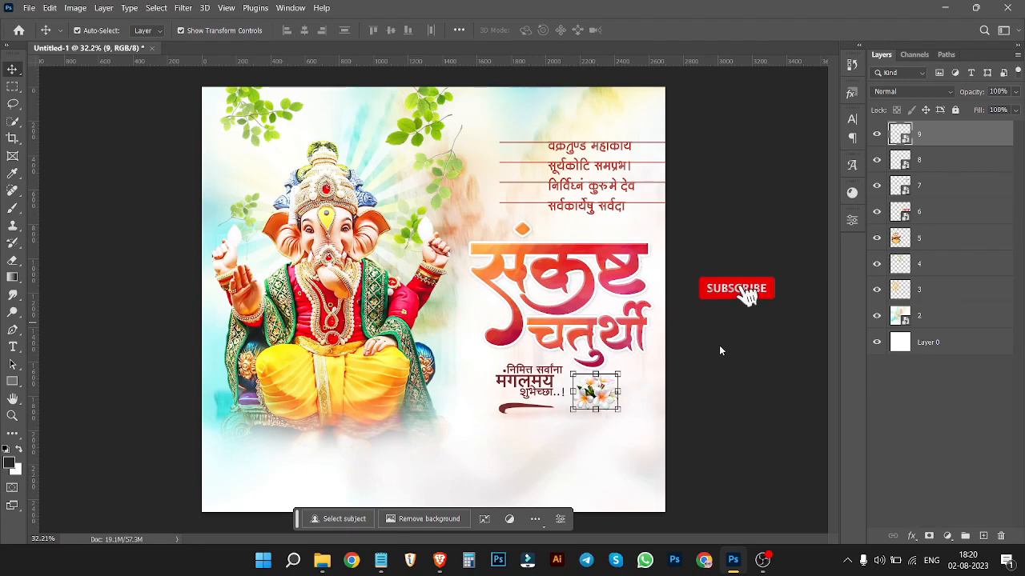
pyautogui.click(680, 413)
pyautogui.scroll(4, 606, 384)
pyautogui.scroll(-6, 161, 199)
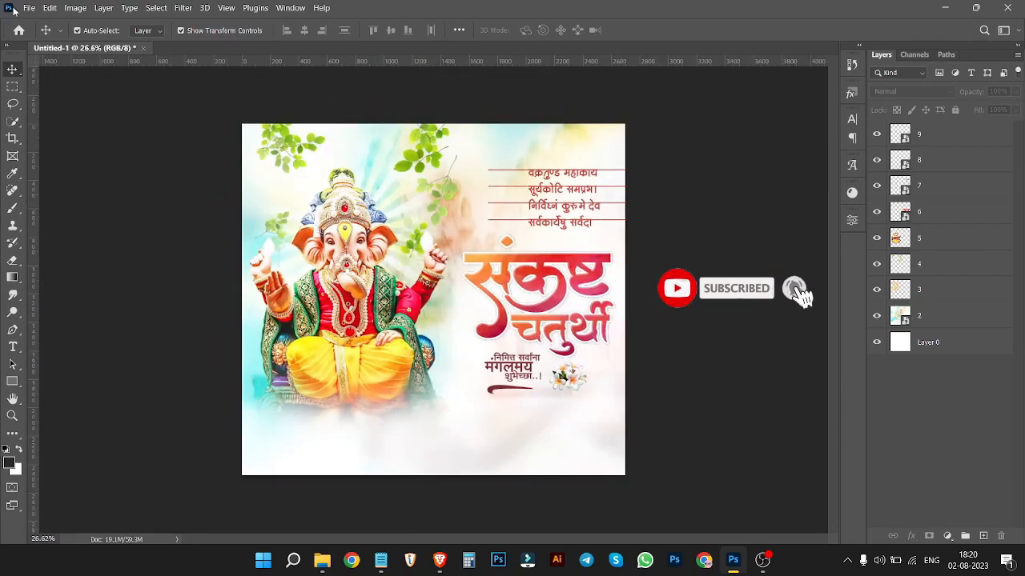
pyautogui.click(29, 8)
pyautogui.click(63, 237)
pyautogui.click(597, 124)
pyautogui.click(721, 112)
pyautogui.click(792, 116)
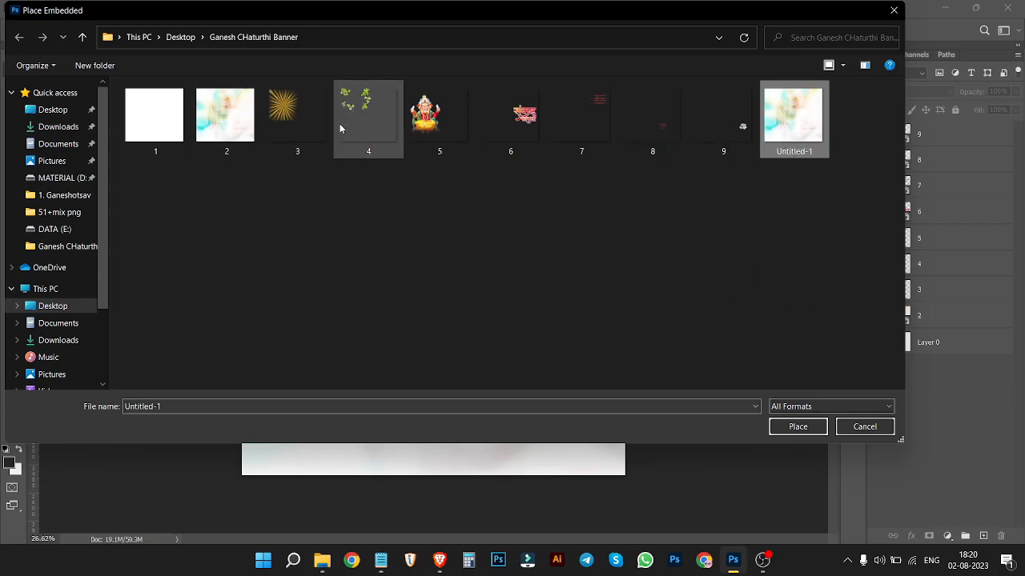
pyautogui.click(300, 129)
pyautogui.click(201, 37)
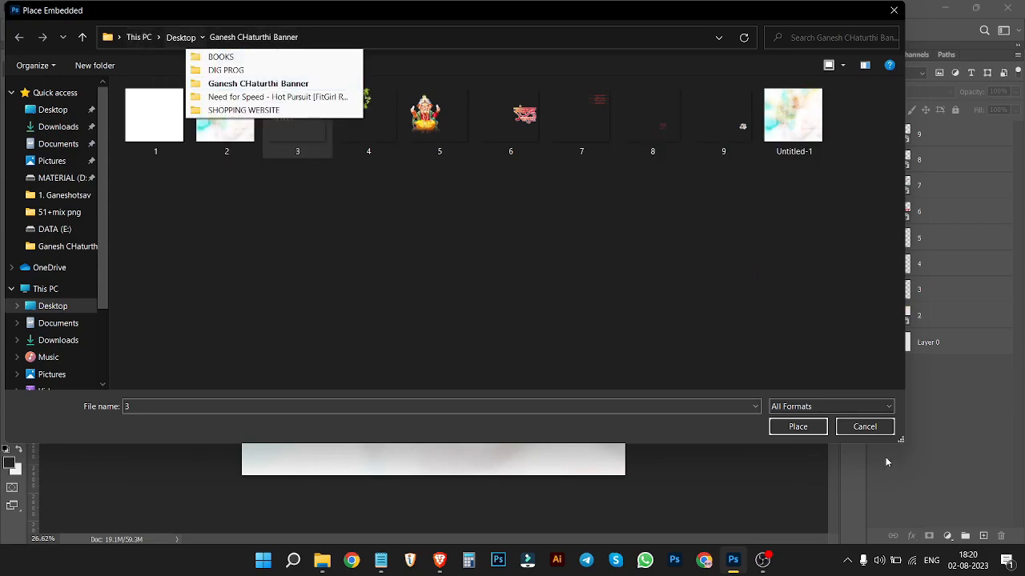
pyautogui.click(865, 426)
pyautogui.scroll(3, 505, 453)
pyautogui.click(505, 453)
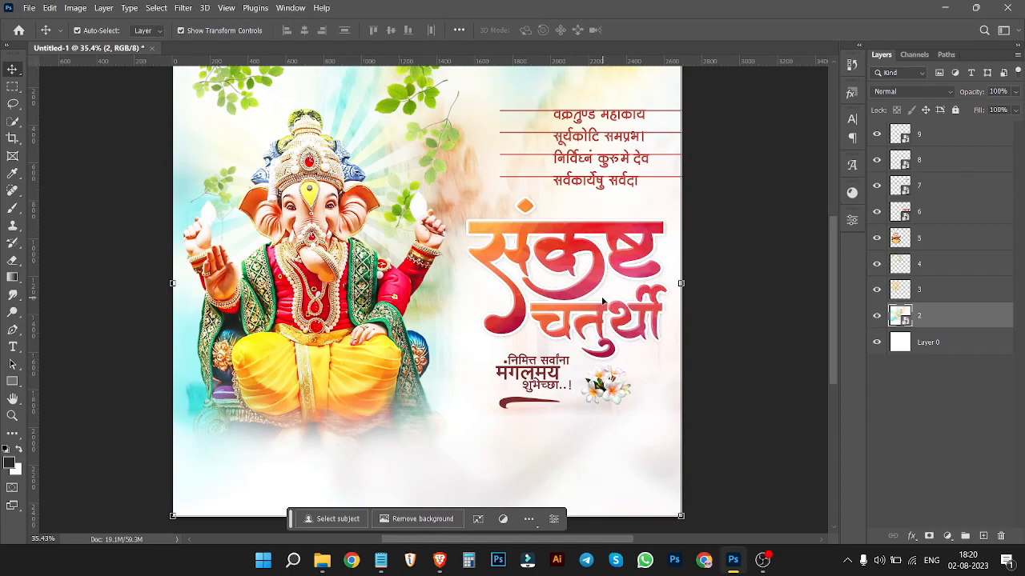
pyautogui.scroll(-2, 512, 448)
pyautogui.click(759, 241)
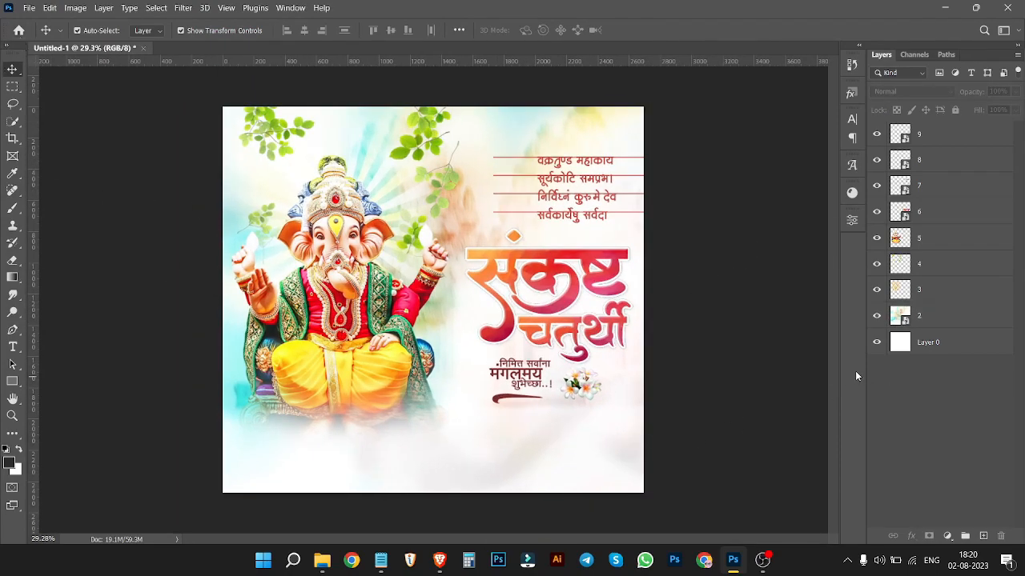
pyautogui.click(770, 567)
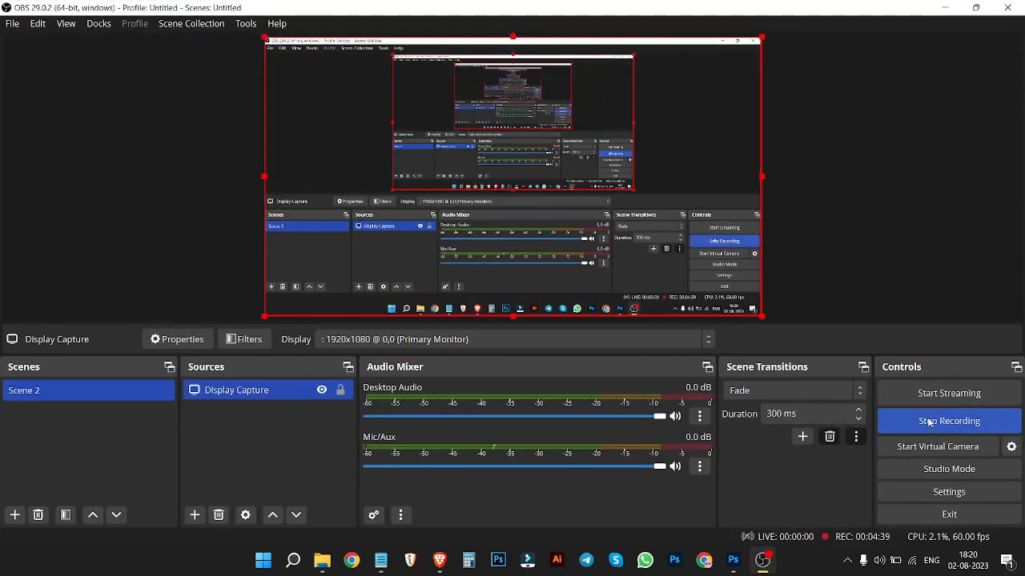